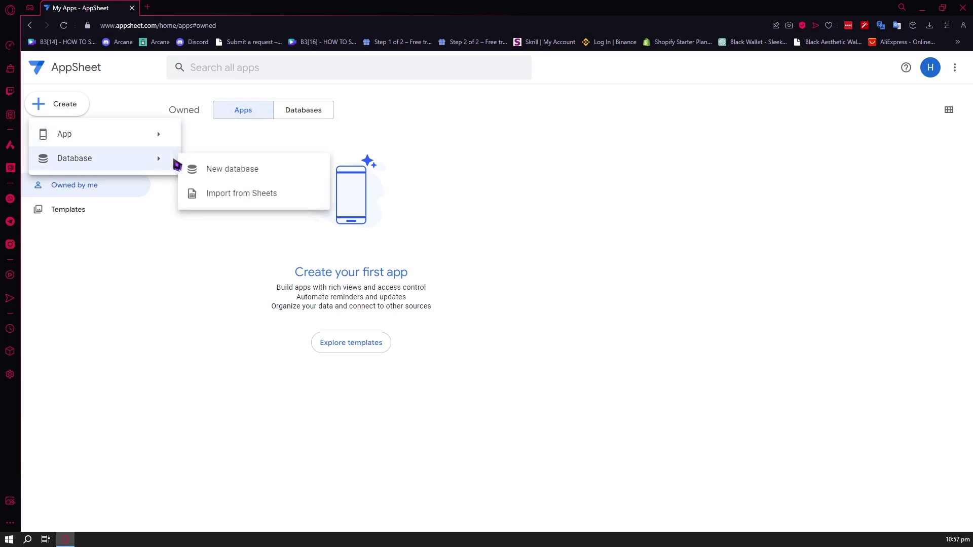
mouse_move(128, 161)
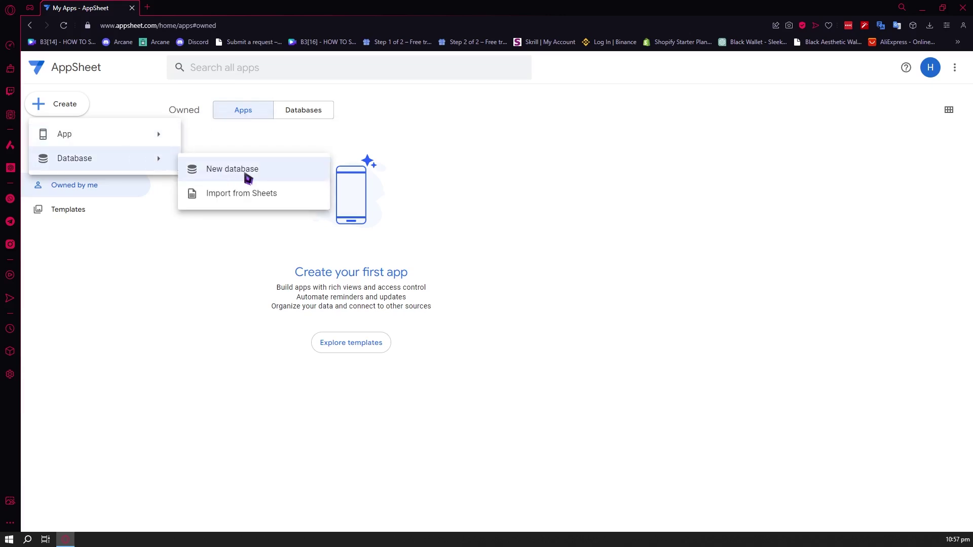
mouse_move(170, 163)
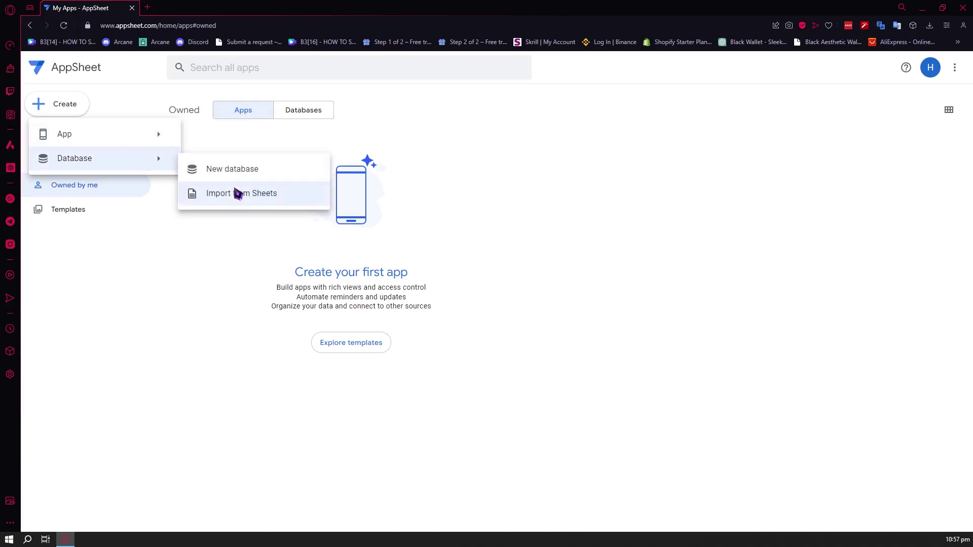
left_click(233, 239)
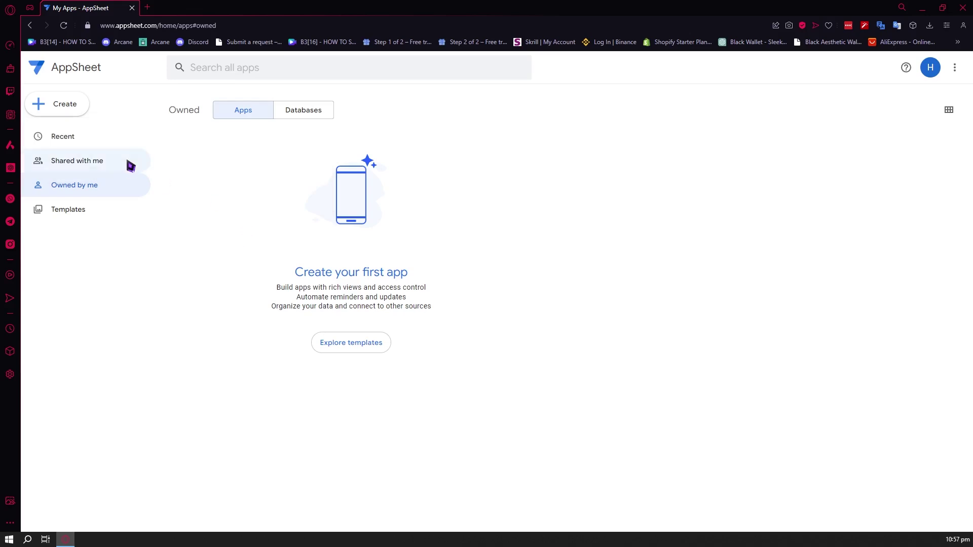
Look through the recent, shared and owned sections, checking both apps and databases.
left_click(58, 144)
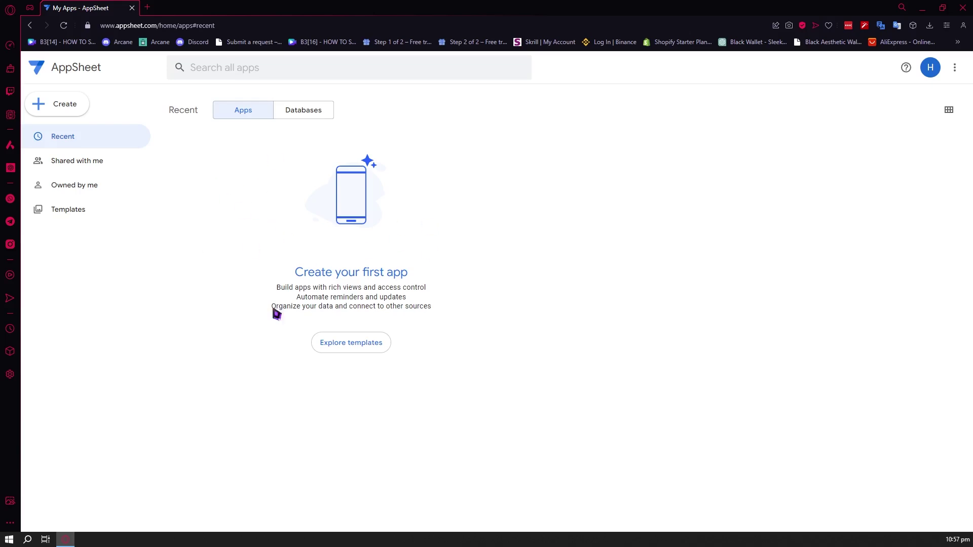
left_click(76, 161)
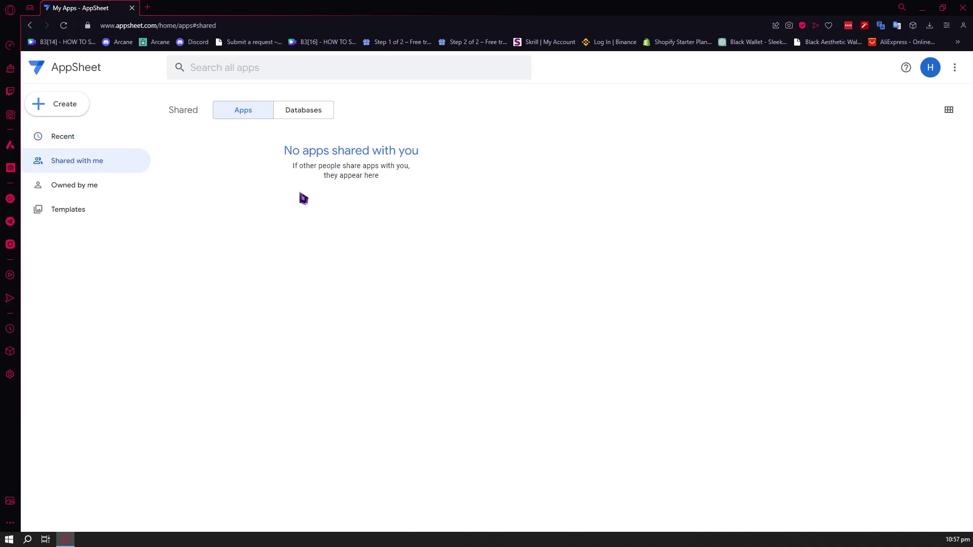
left_click(316, 113)
left_click(255, 114)
left_click(104, 144)
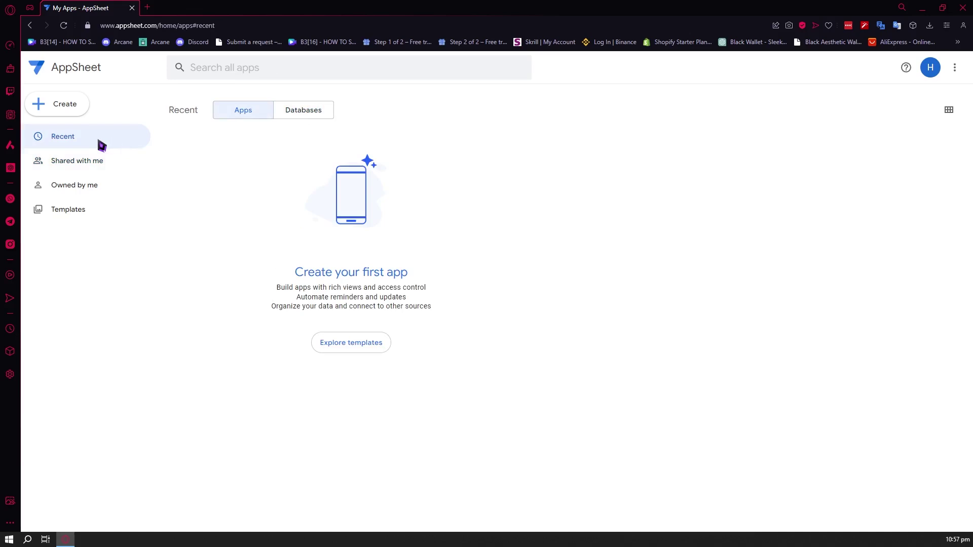
left_click(303, 113)
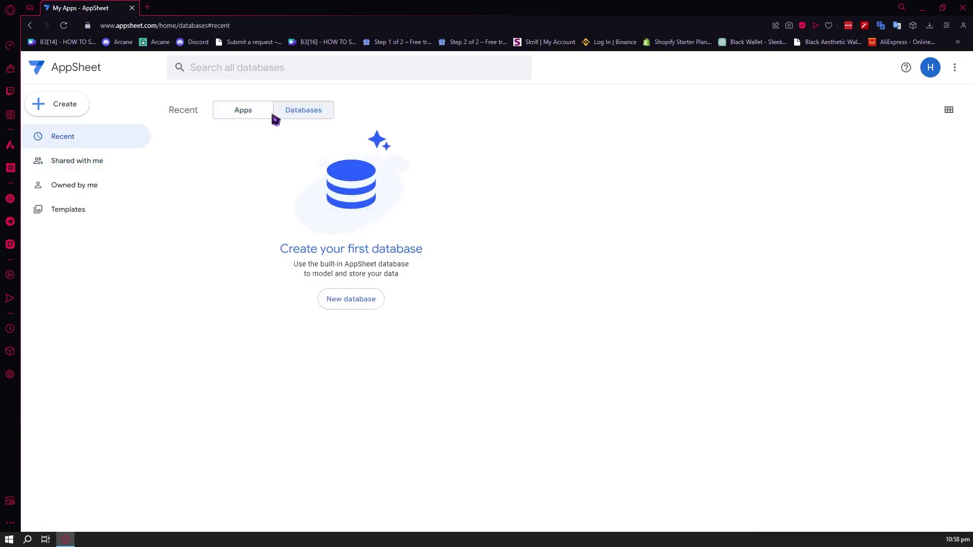
left_click(250, 112)
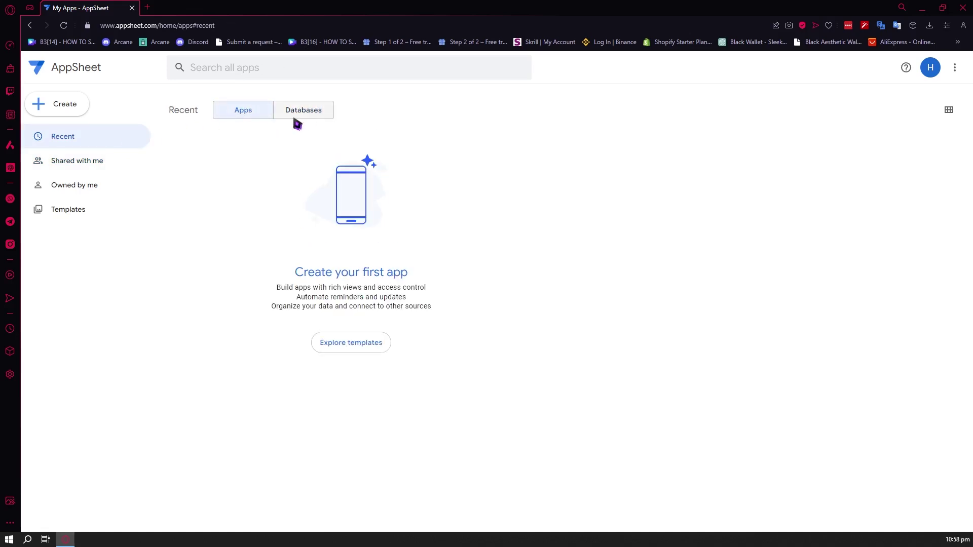
left_click(69, 185)
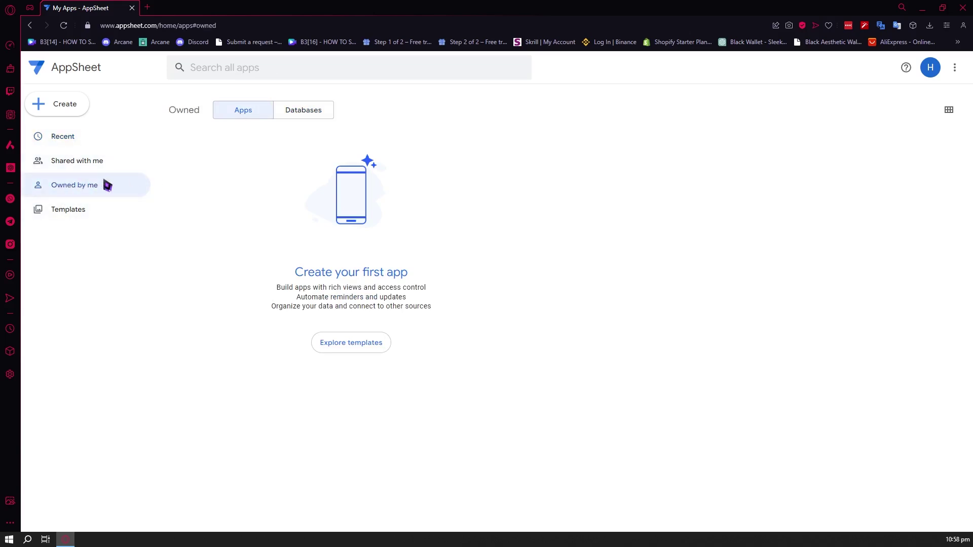
left_click(282, 111)
left_click(261, 111)
Browse the app template gallery, then close it and return to the owned apps.
left_click(86, 216)
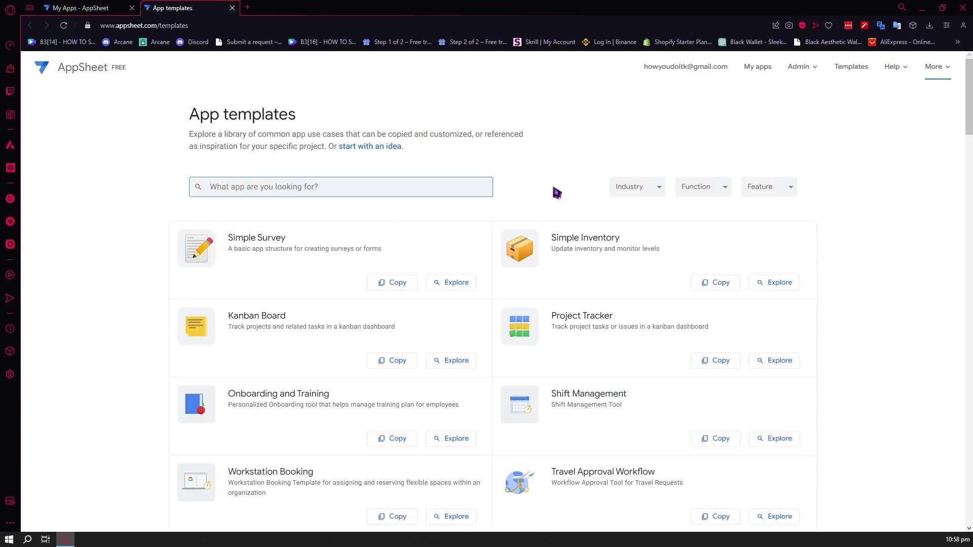
scroll(551, 195, "down", 3)
scroll(551, 195, "down", 5)
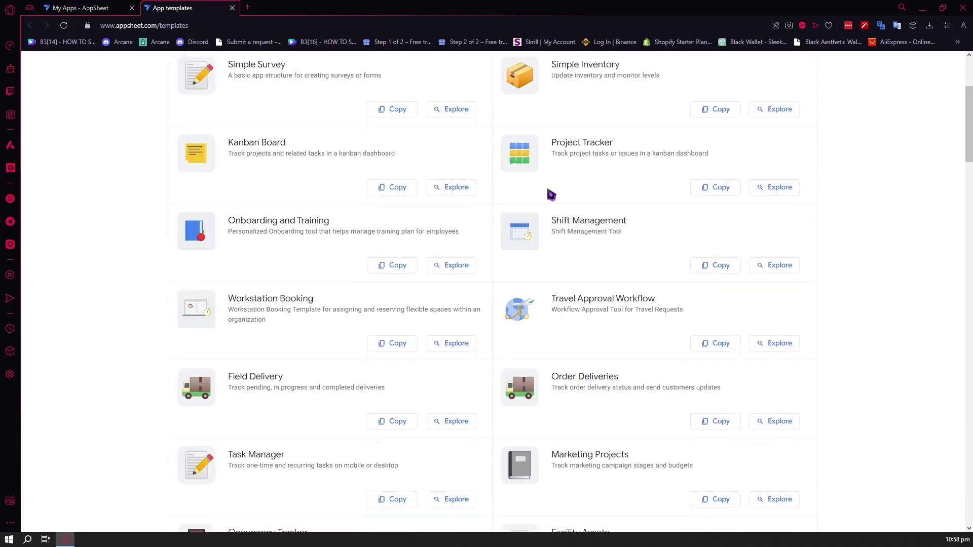
scroll(529, 213, "down", 1)
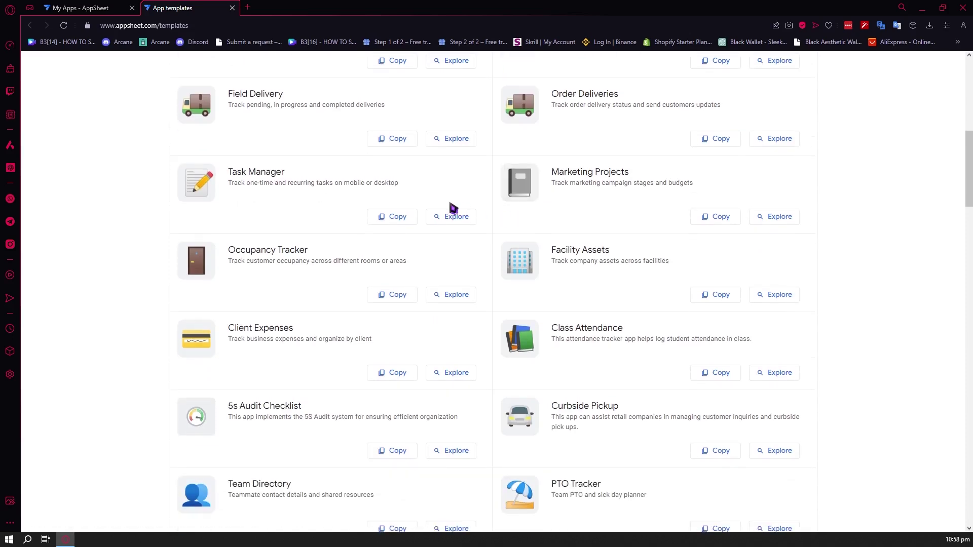
scroll(371, 157, "up", 2)
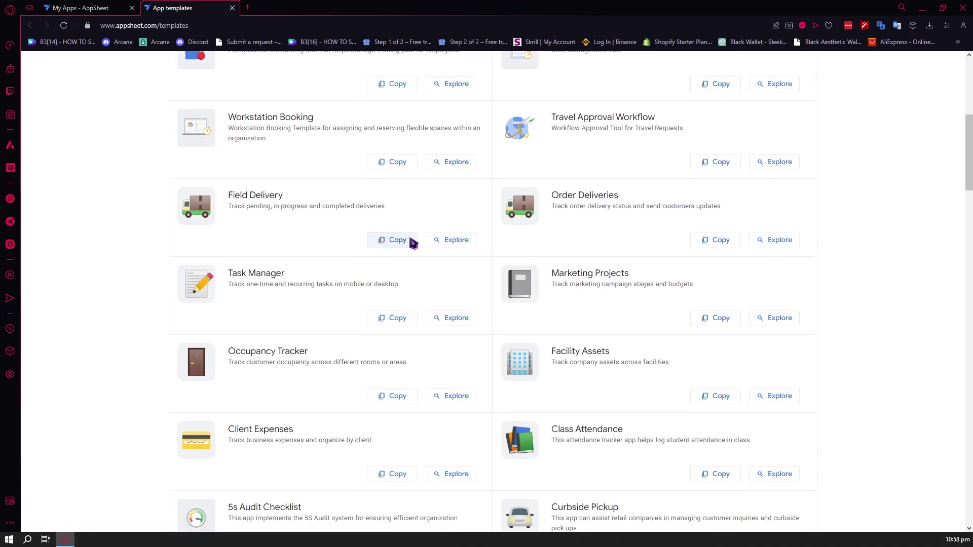
left_click(94, 7)
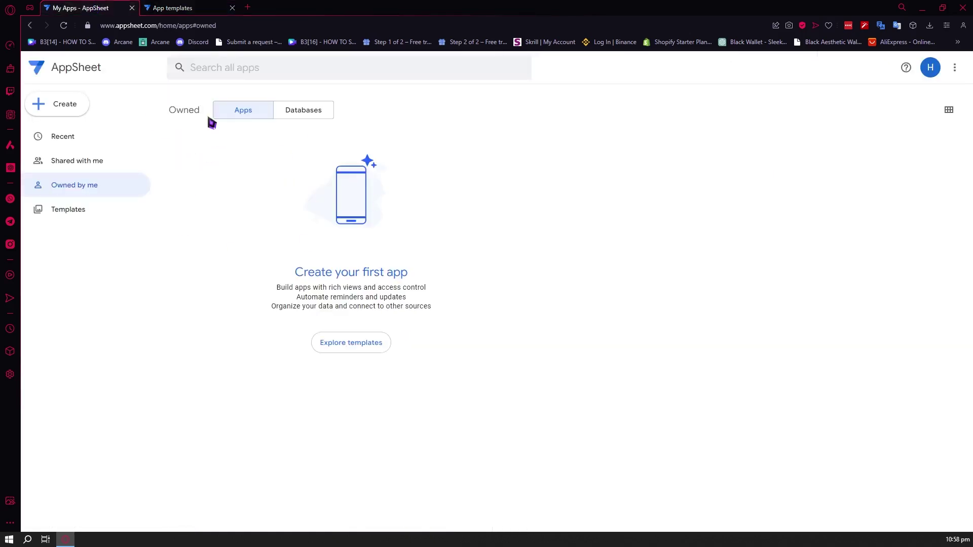
left_click(175, 7)
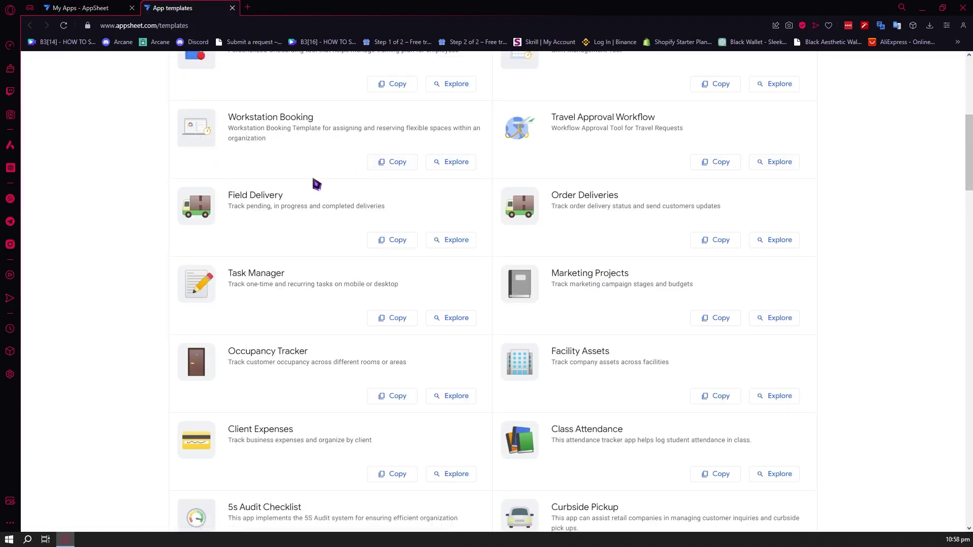
scroll(451, 246, "up", 7)
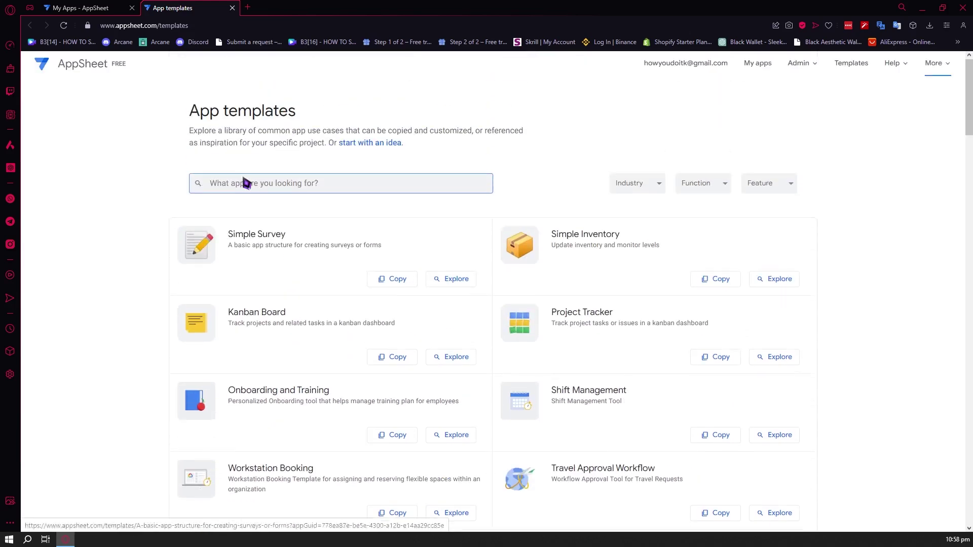
left_click(232, 8)
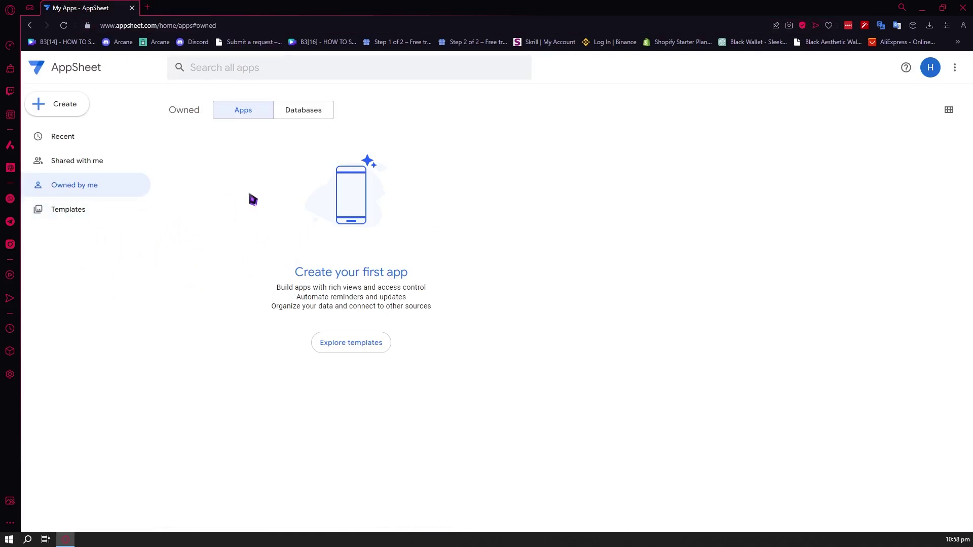
Start a new app from a template and open the Project Tracker template's details page.
left_click(78, 111)
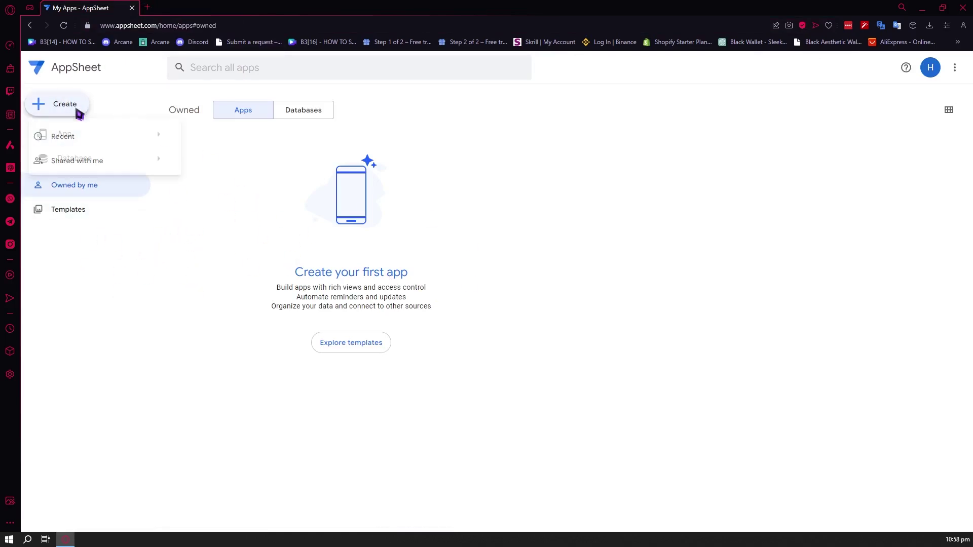
mouse_move(89, 137)
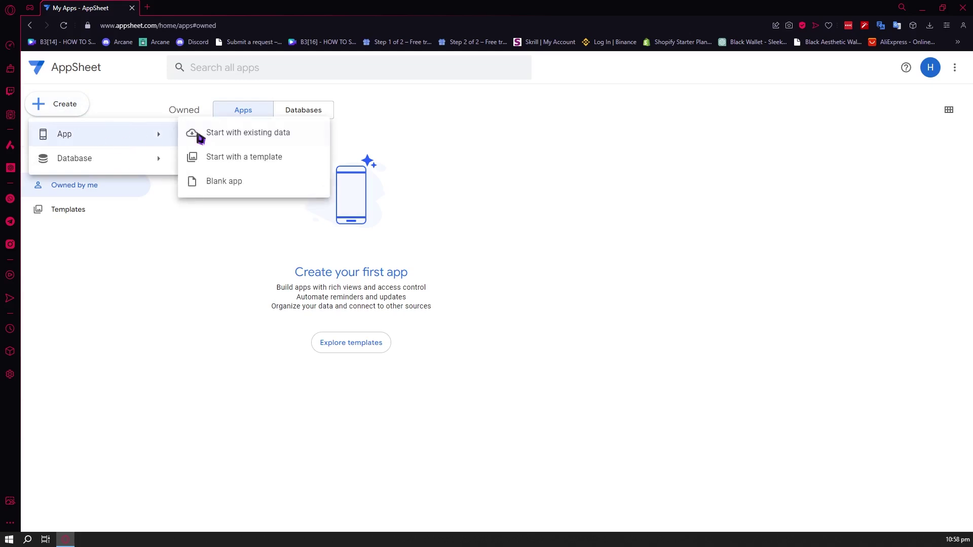
left_click(240, 158)
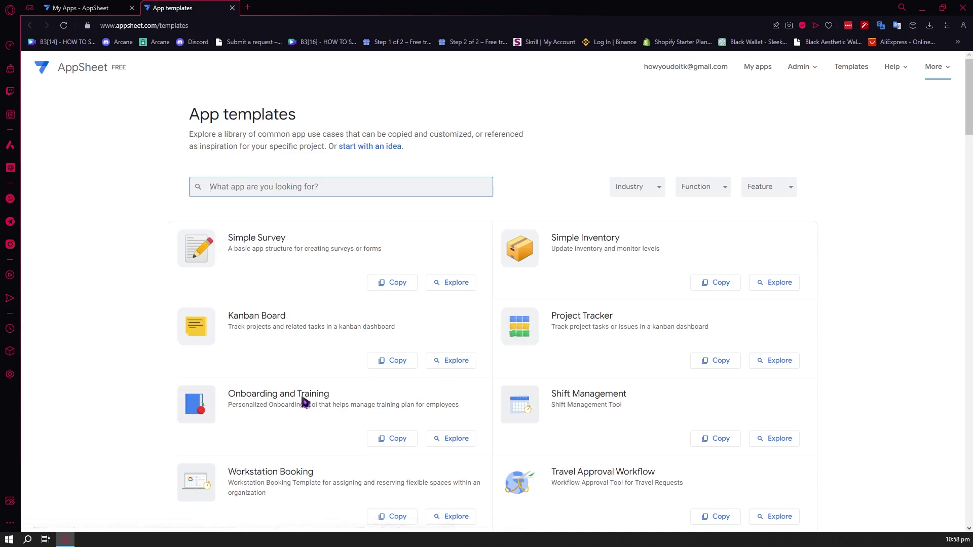
scroll(311, 269, "down", 1)
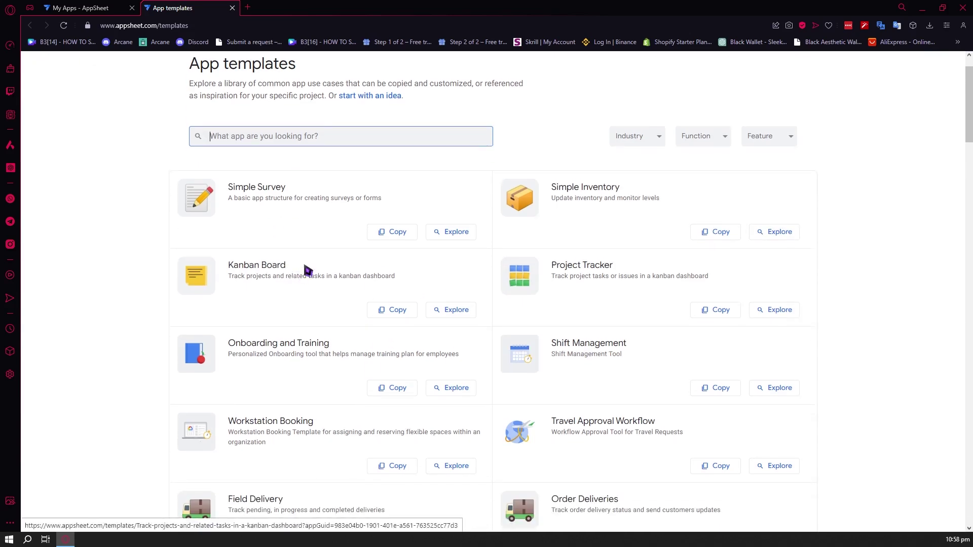
scroll(316, 269, "down", 1)
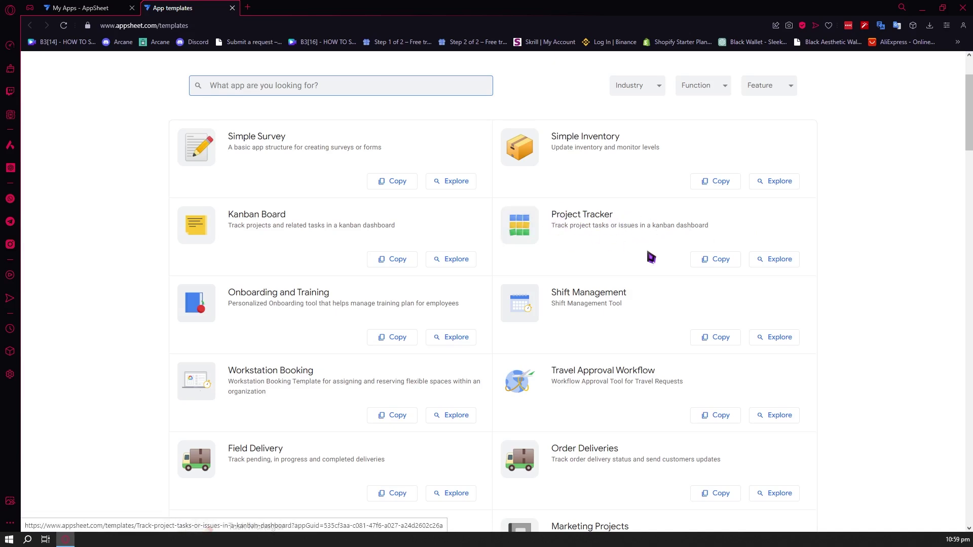
left_click(776, 263)
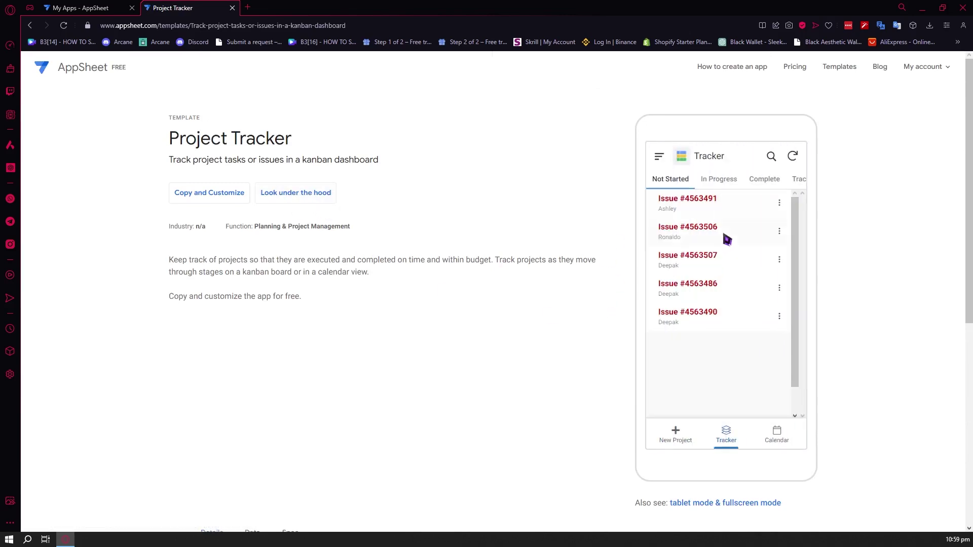
Examine the Project Tracker template's live preview, including its issue list, Workstreams view and Assistant view.
scroll(728, 325, "down", 1)
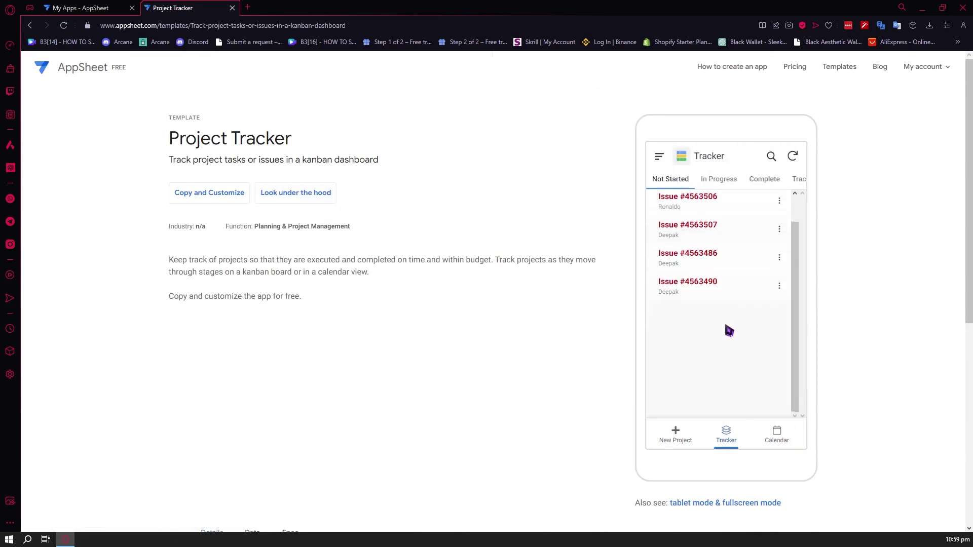
left_click(659, 158)
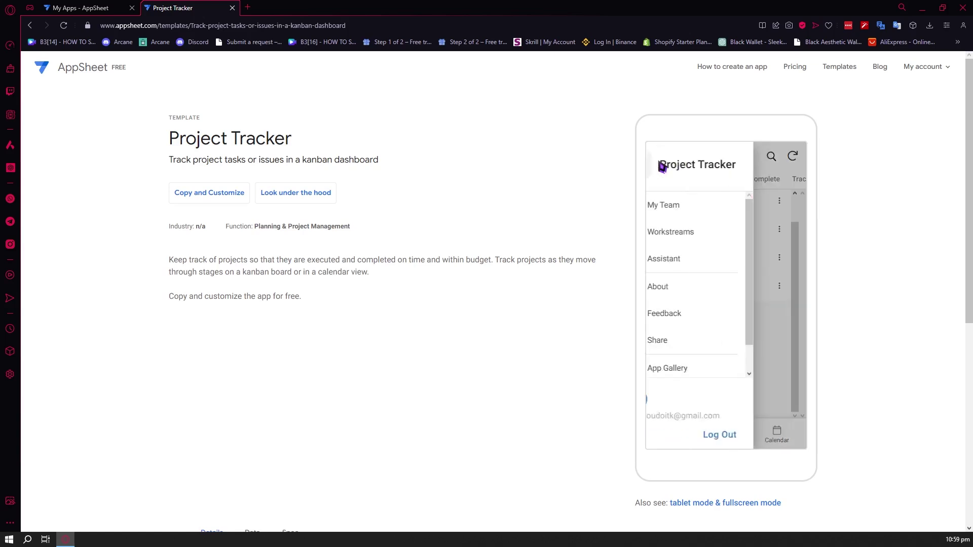
left_click(716, 229)
left_click(659, 161)
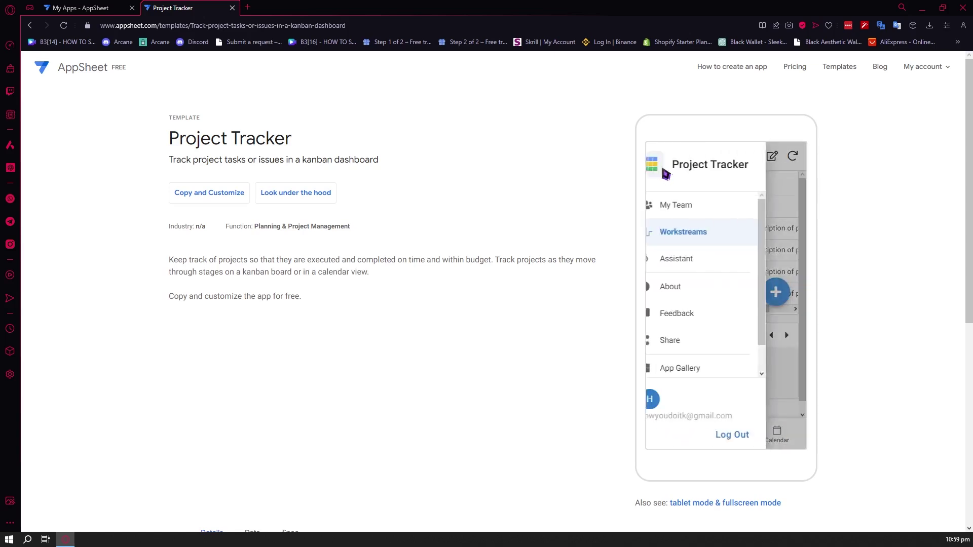
left_click(706, 257)
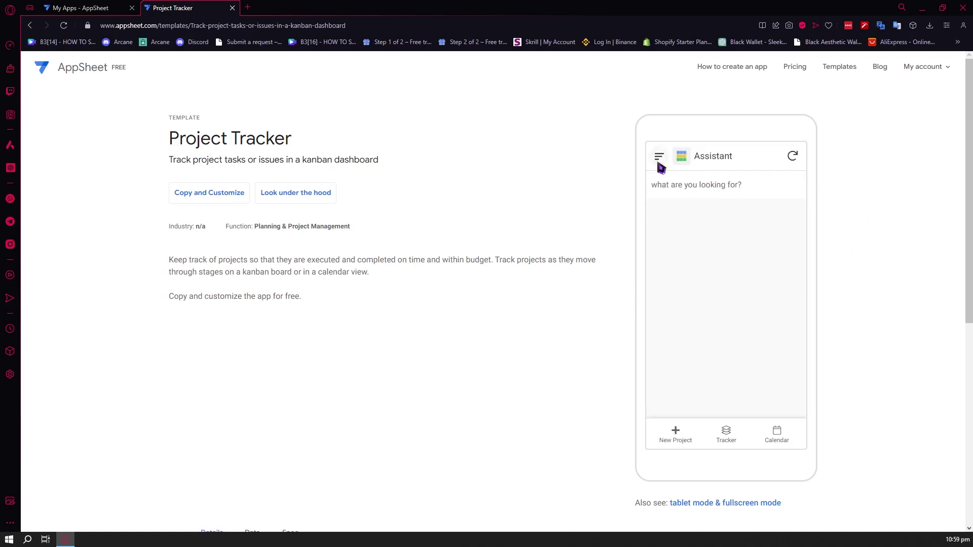
Copy the Project Tracker template as a new app named "sample tutorial" in the Planning & Project Management category.
left_click(220, 198)
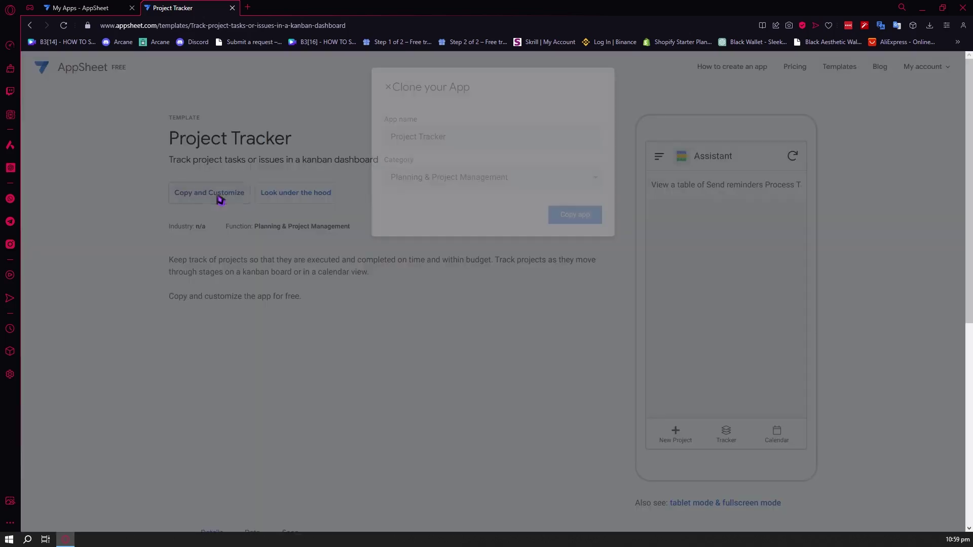
left_click_drag(465, 141, 339, 141)
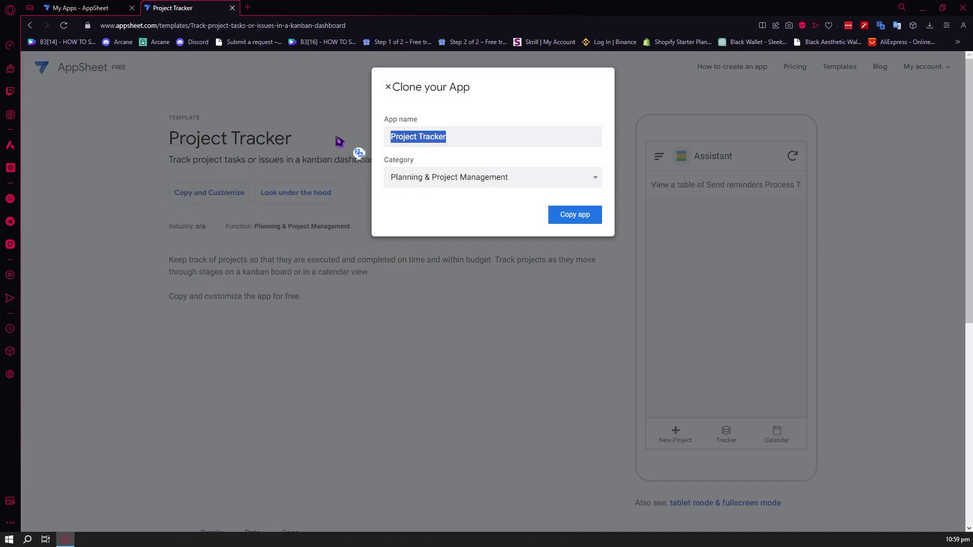
key("BackSpace")
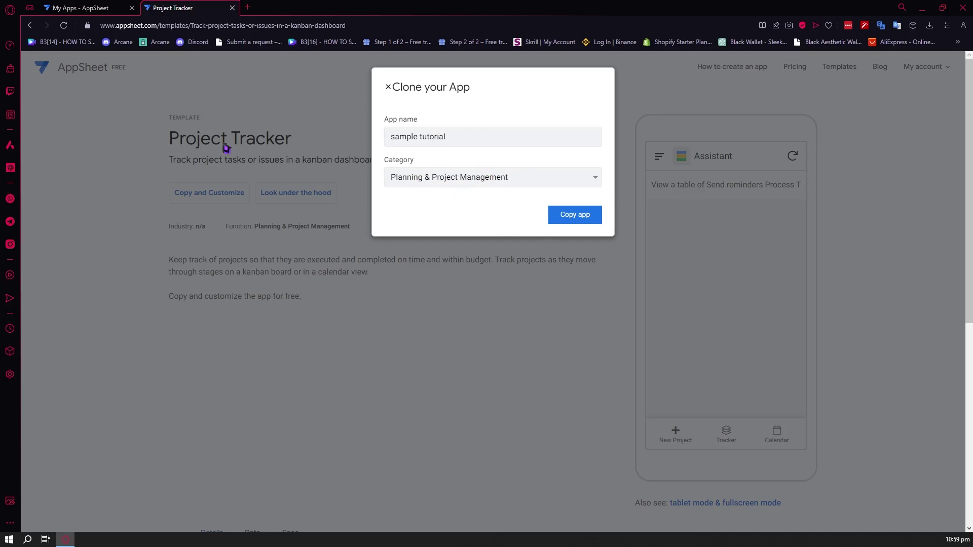
left_click(583, 216)
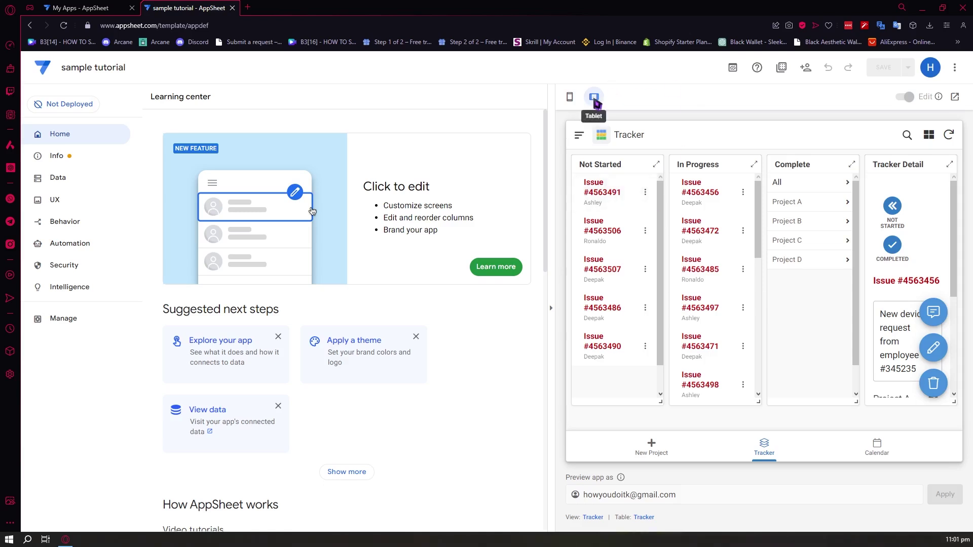
Show the app preview in phone layout and check its In Progress, Tracker Detail and Complete views.
left_click(570, 97)
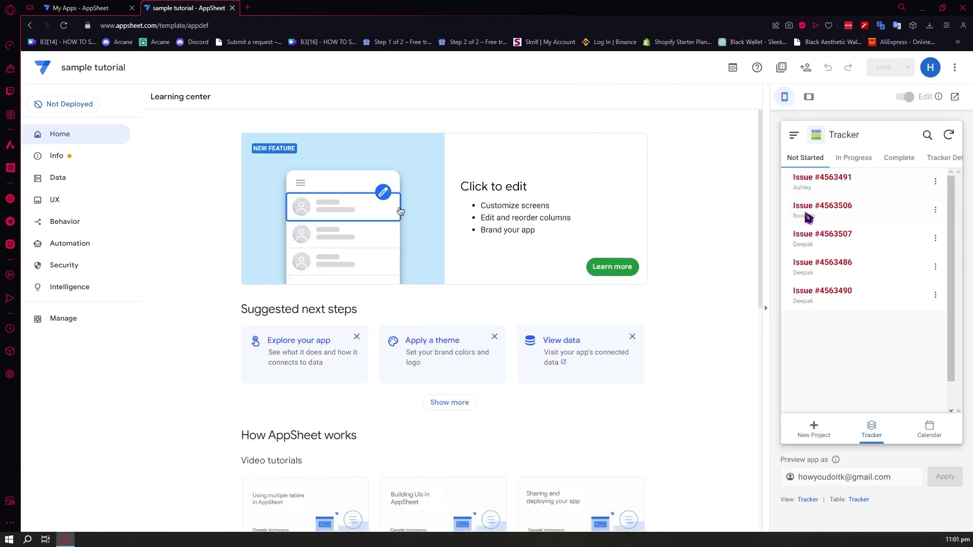
left_click(851, 160)
left_click(912, 162)
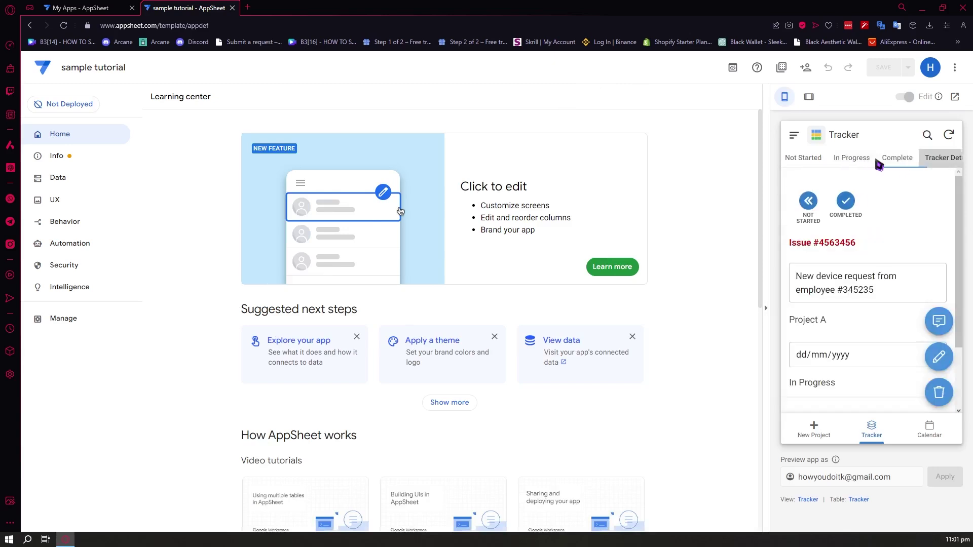
left_click(892, 159)
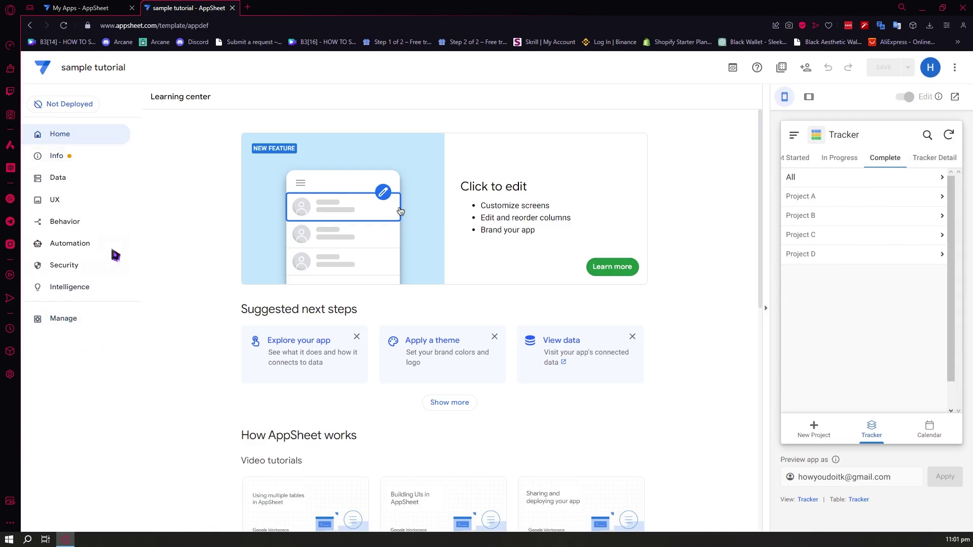
Look over the Learning center's suggested next steps and video tutorials on the app's home page.
scroll(327, 263, "down", 1)
scroll(506, 261, "down", 2)
scroll(360, 310, "down", 3)
scroll(431, 345, "up", 6)
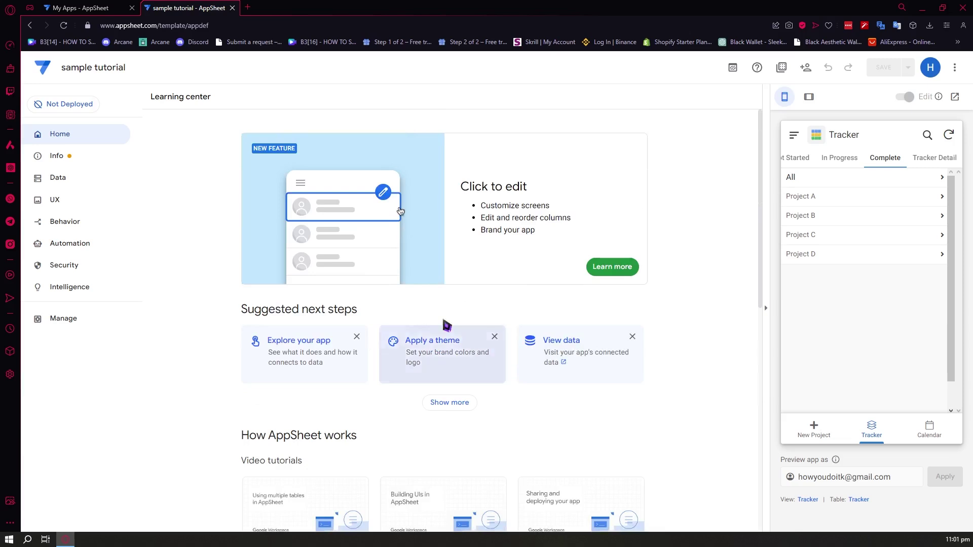
Review the warnings listed for the app and its properties, such as short name, version, description and function.
left_click(56, 157)
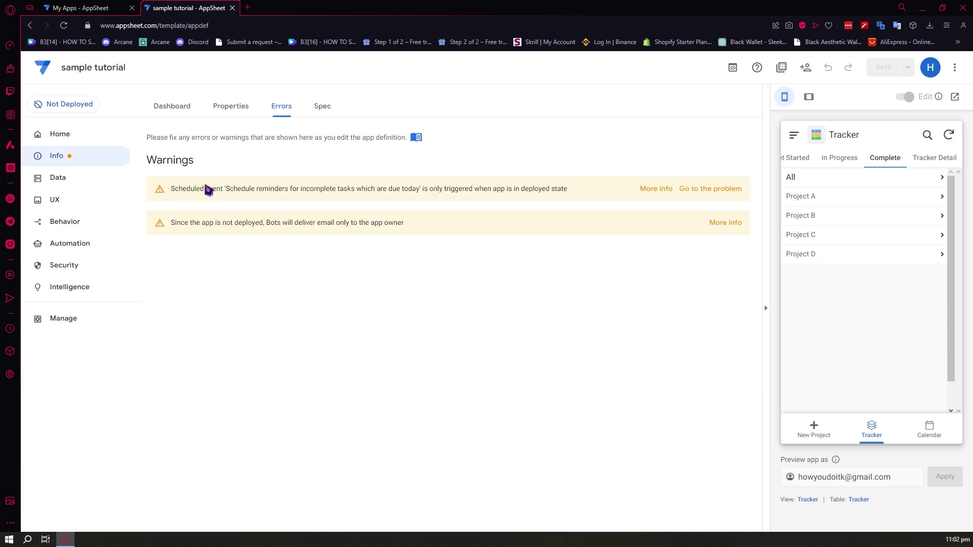
left_click_drag(187, 193, 575, 197)
left_click(461, 272)
left_click(233, 112)
left_click(228, 172)
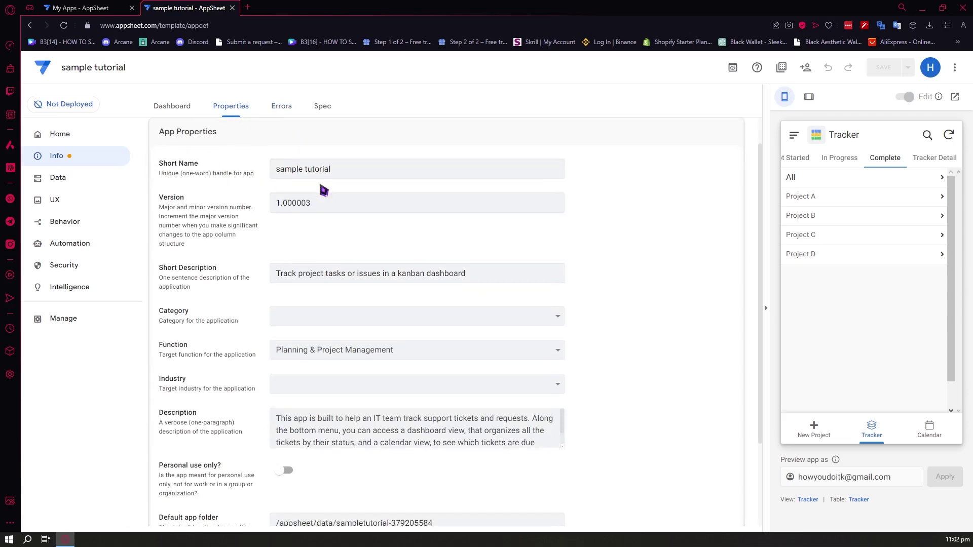
Look over the app's info dashboard and its spec in graph view and list view.
left_click(184, 115)
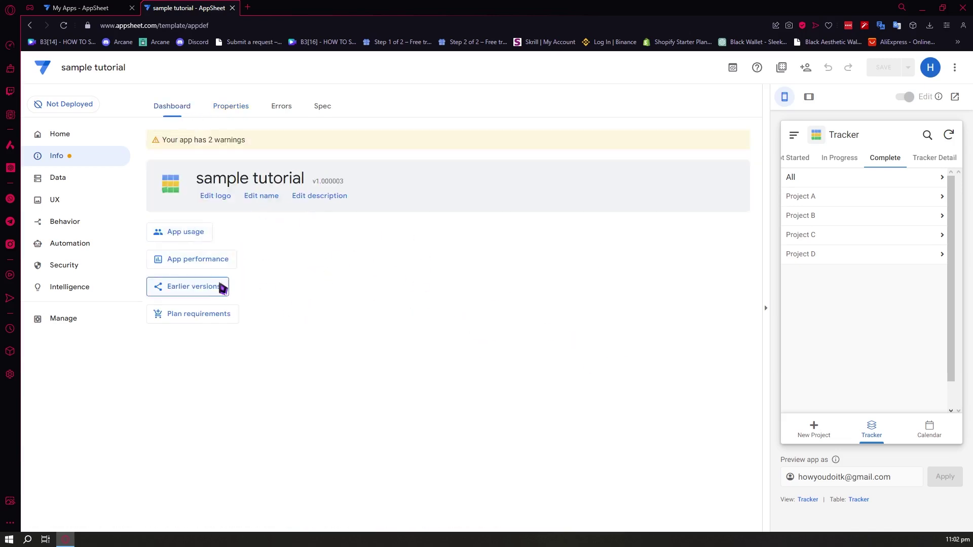
left_click(321, 109)
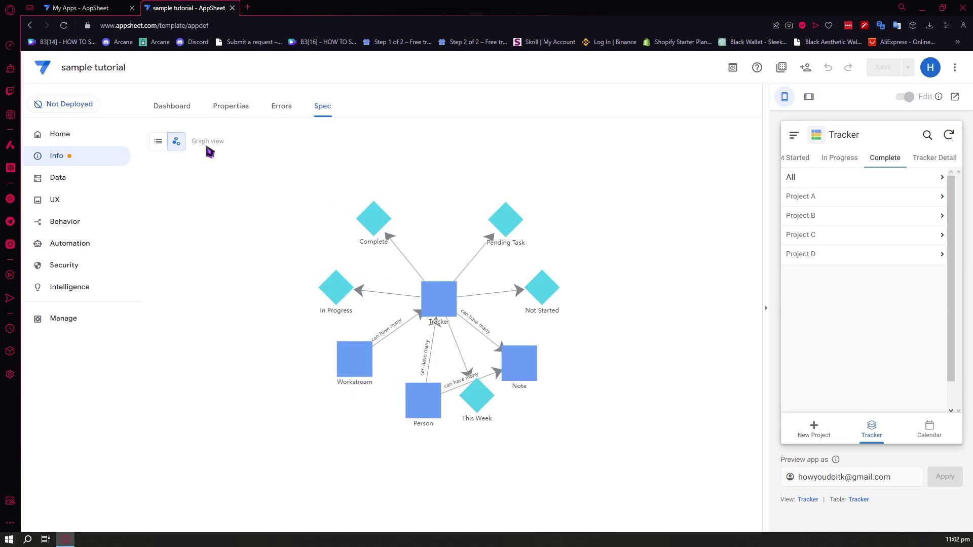
left_click(158, 142)
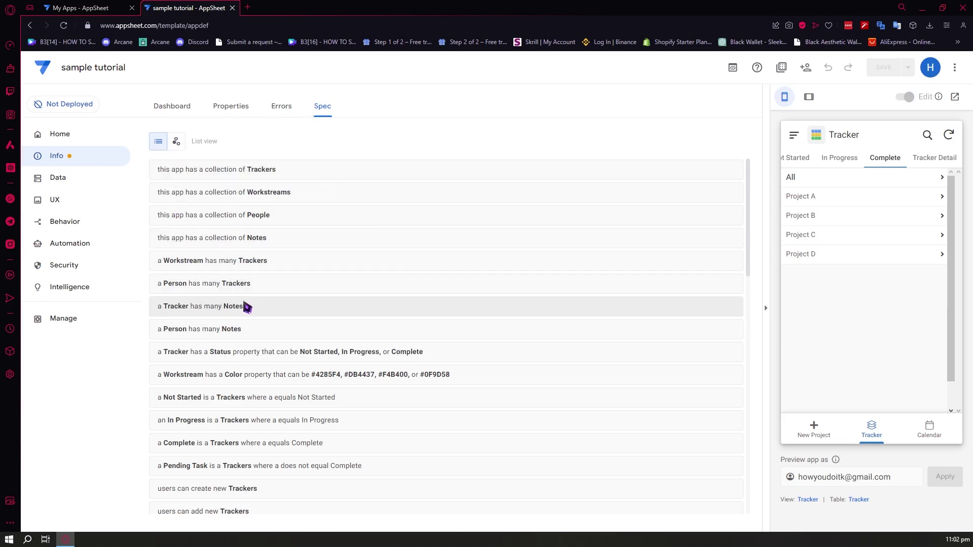
Browse the app's data section through its tables, columns, slices, user settings and options.
left_click(91, 177)
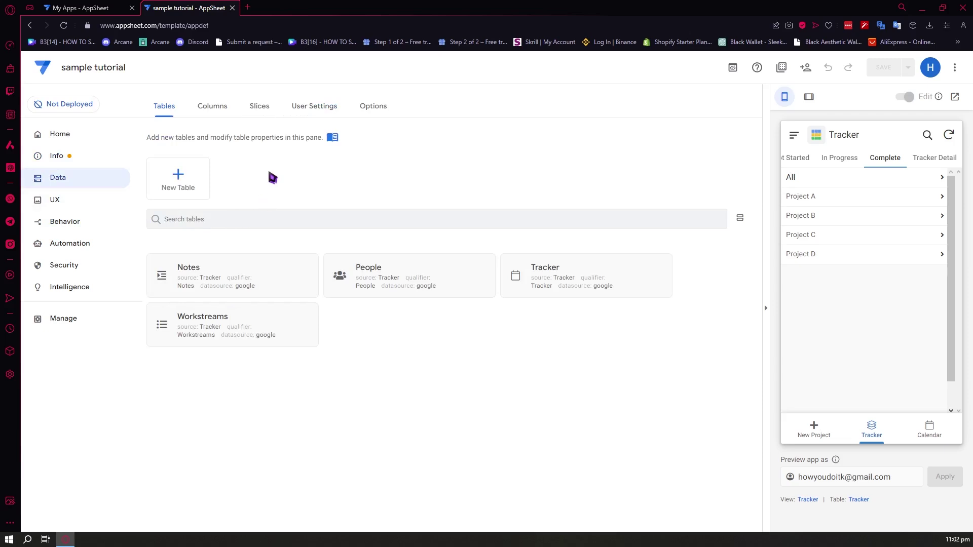
left_click(207, 109)
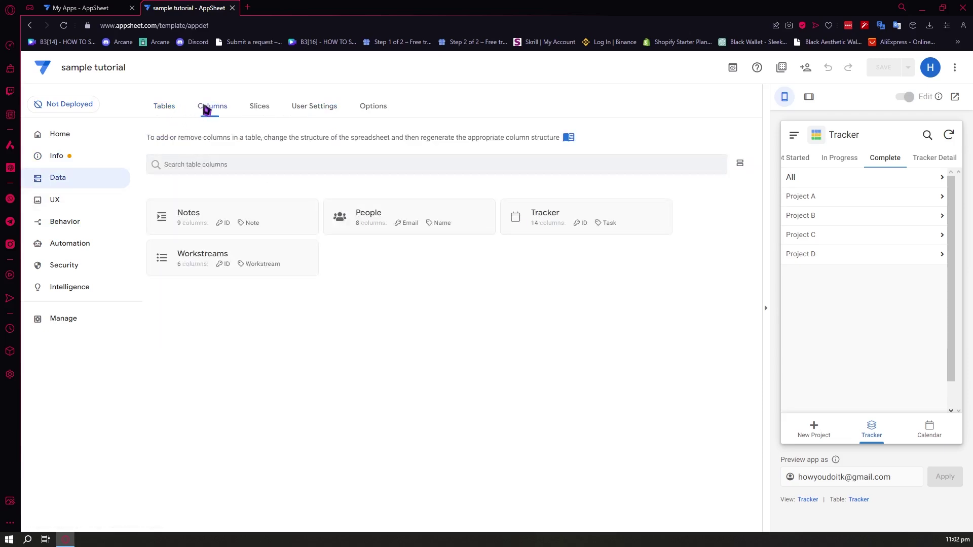
left_click(257, 111)
left_click(313, 112)
left_click(381, 113)
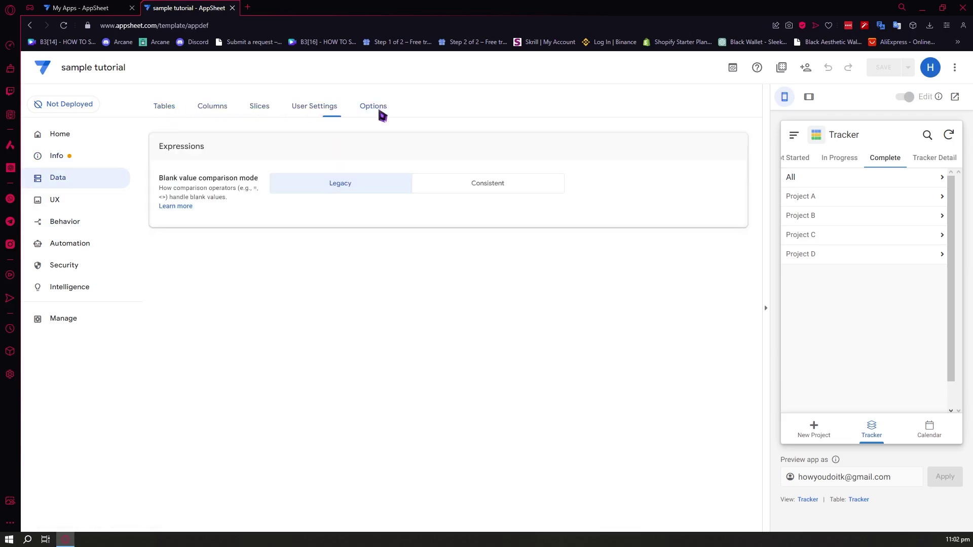
left_click(164, 106)
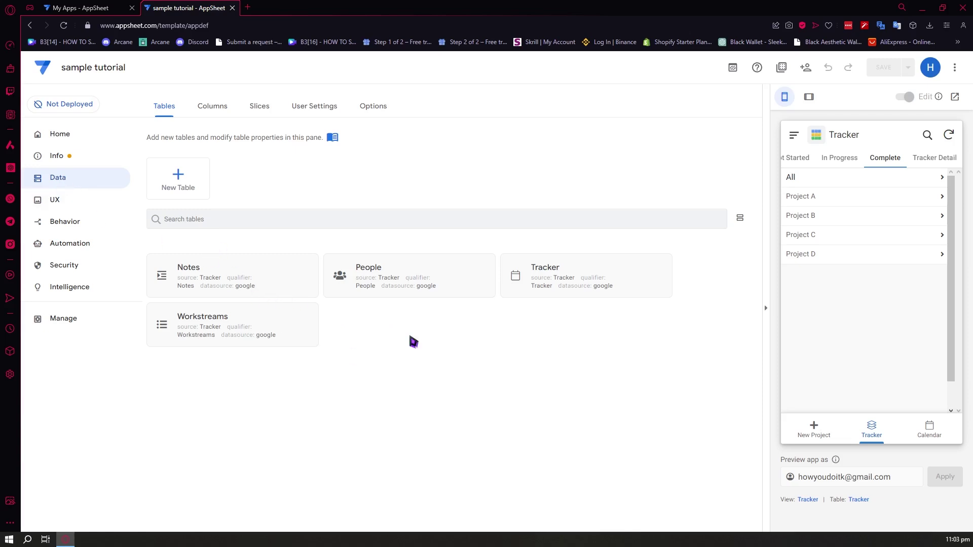
Inspect the Notes table's settings and the data sources offered for a new table.
left_click(261, 278)
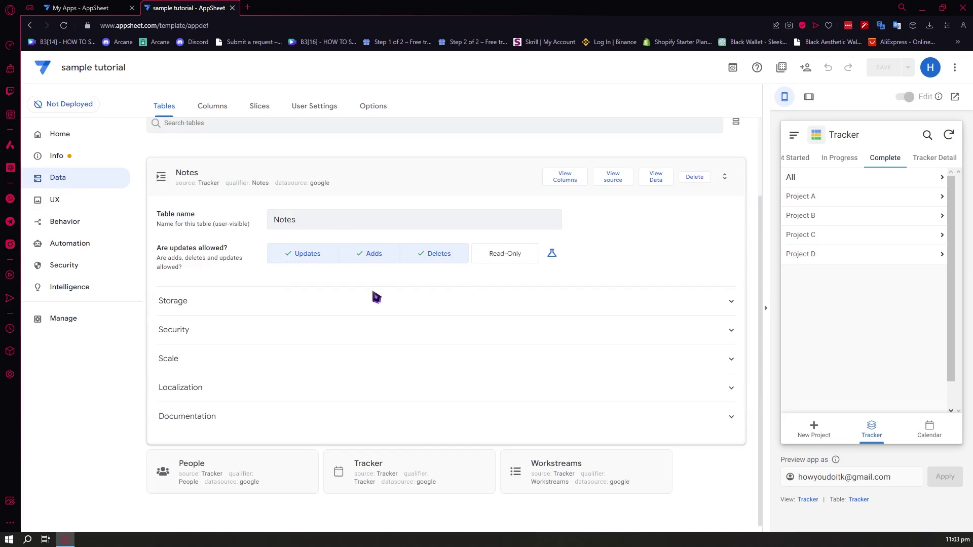
scroll(376, 298, "up", 2)
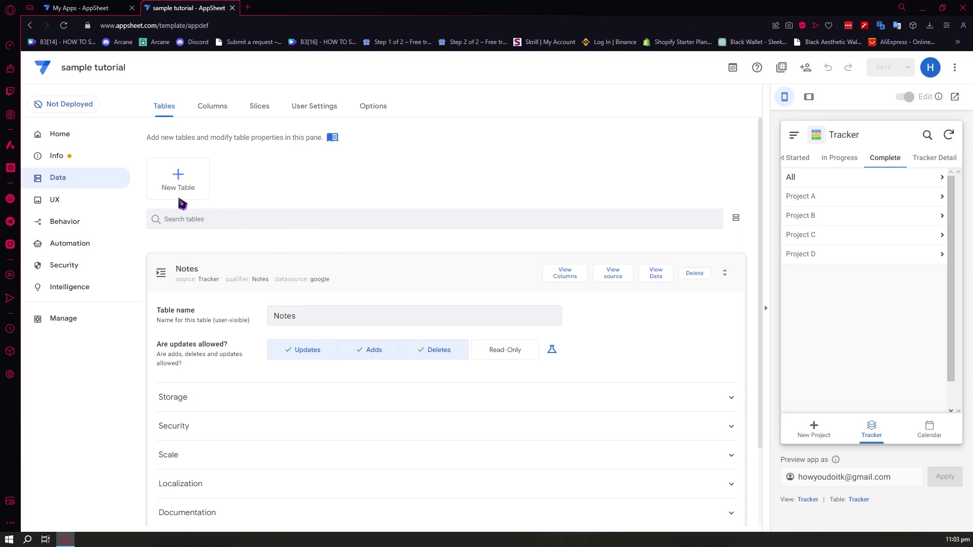
left_click(198, 190)
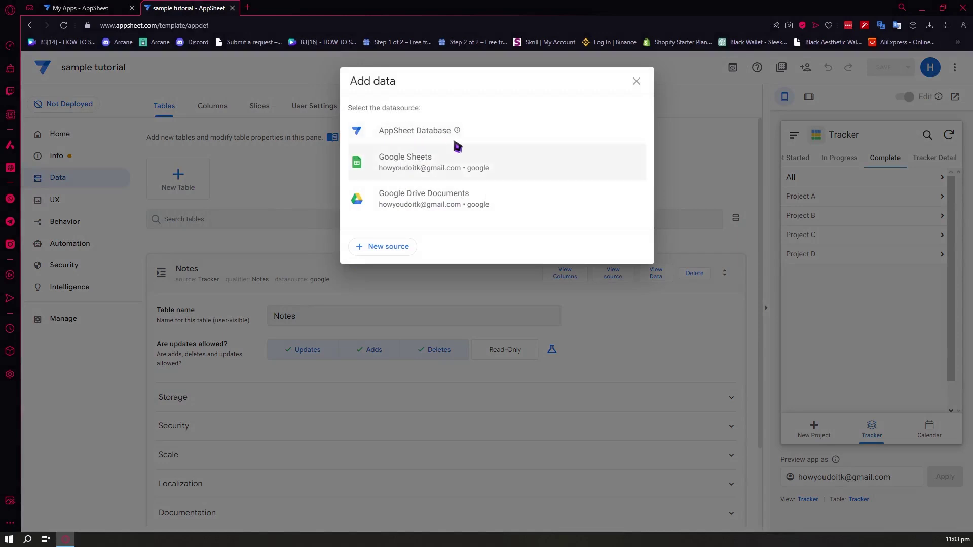
left_click(281, 166)
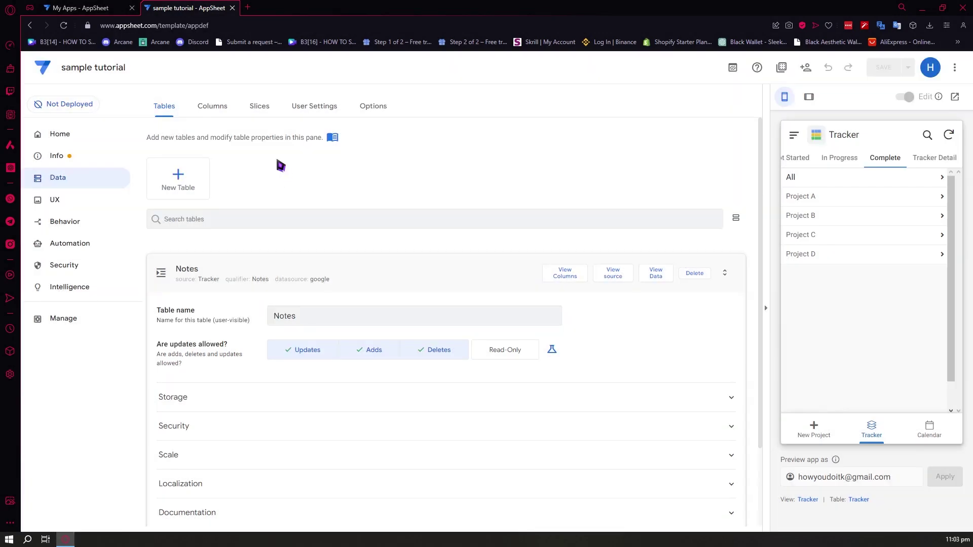
Compare the data section's columns with its slices, and check the user settings and options.
left_click(218, 108)
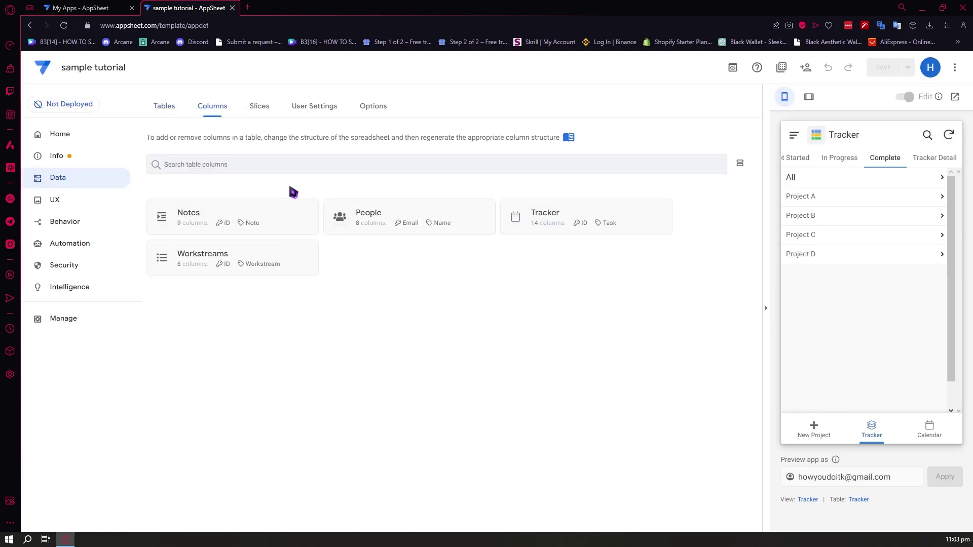
left_click(259, 106)
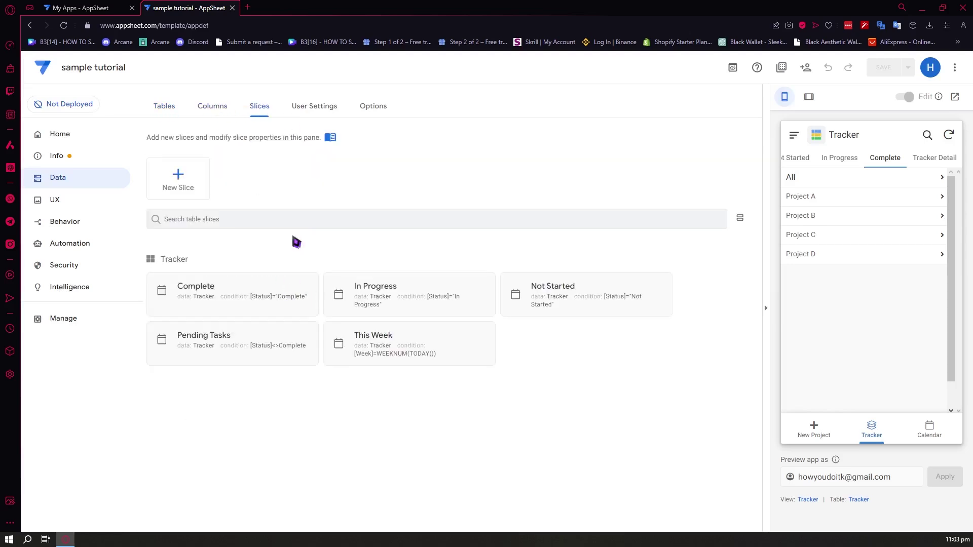
left_click(219, 110)
left_click(259, 107)
left_click(308, 108)
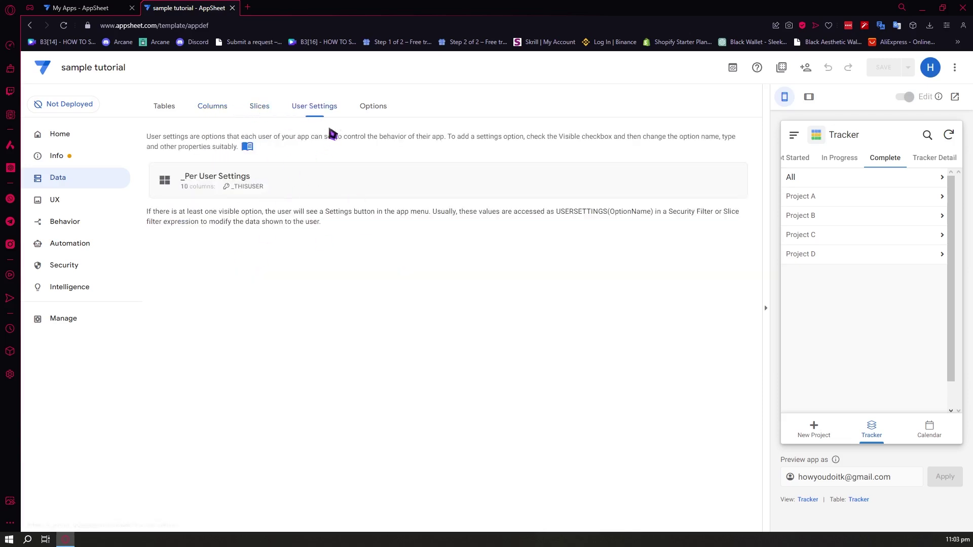
left_click(374, 109)
left_click(260, 112)
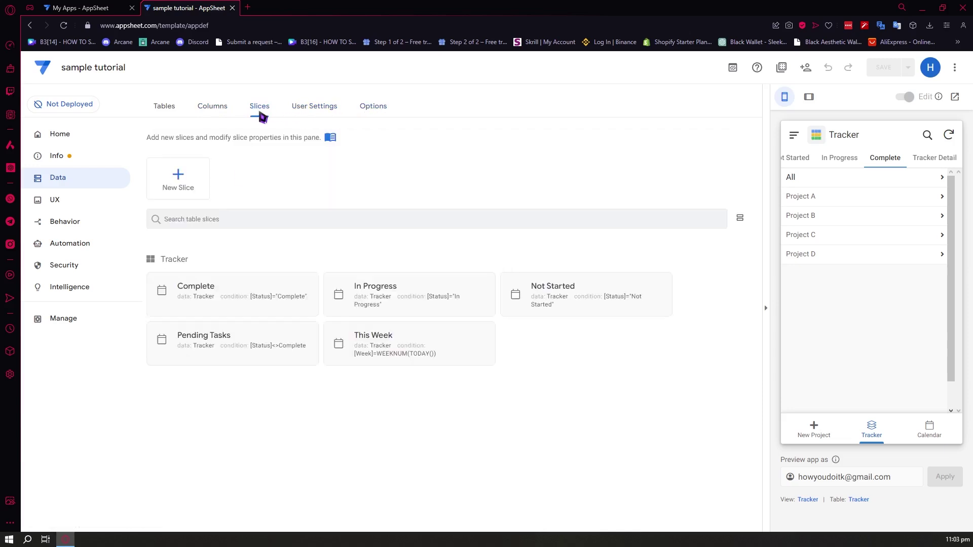
left_click(216, 108)
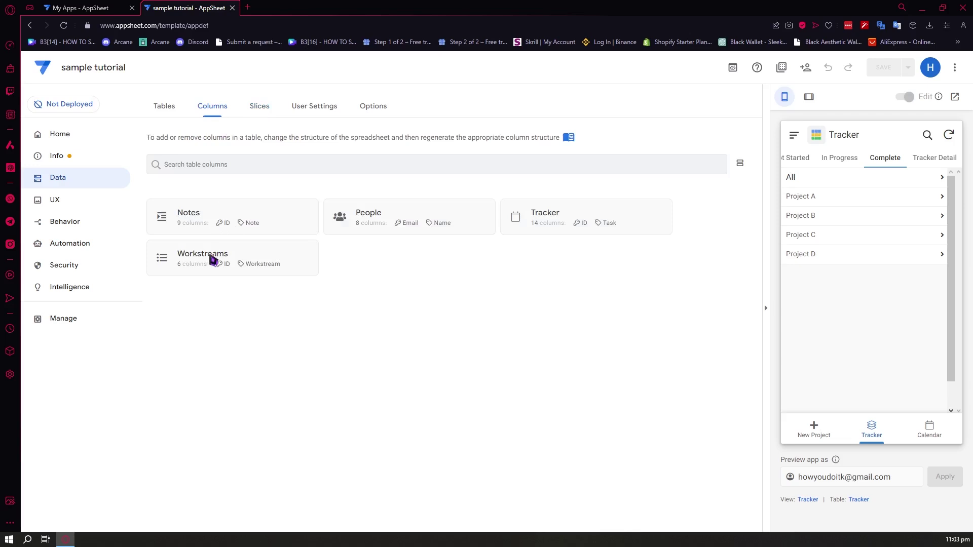
left_click(259, 107)
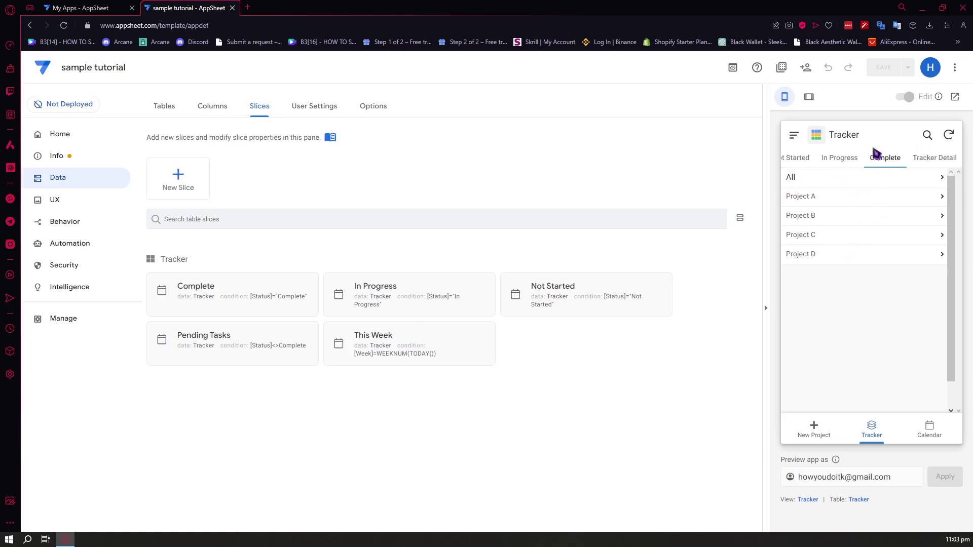
Examine the Complete slice's row filter condition, columns, actions and update mode.
left_click(274, 290)
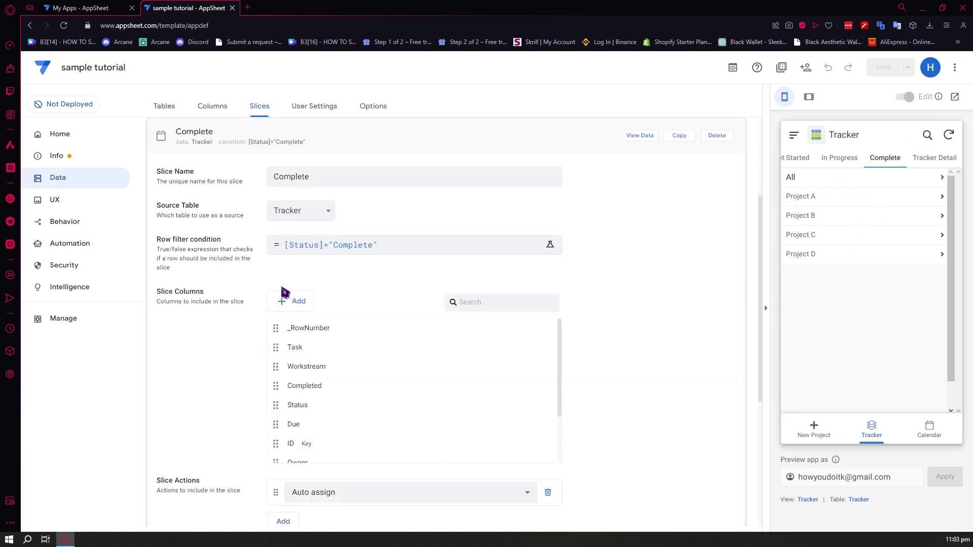
scroll(421, 342, "down", 3)
scroll(373, 343, "up", 3)
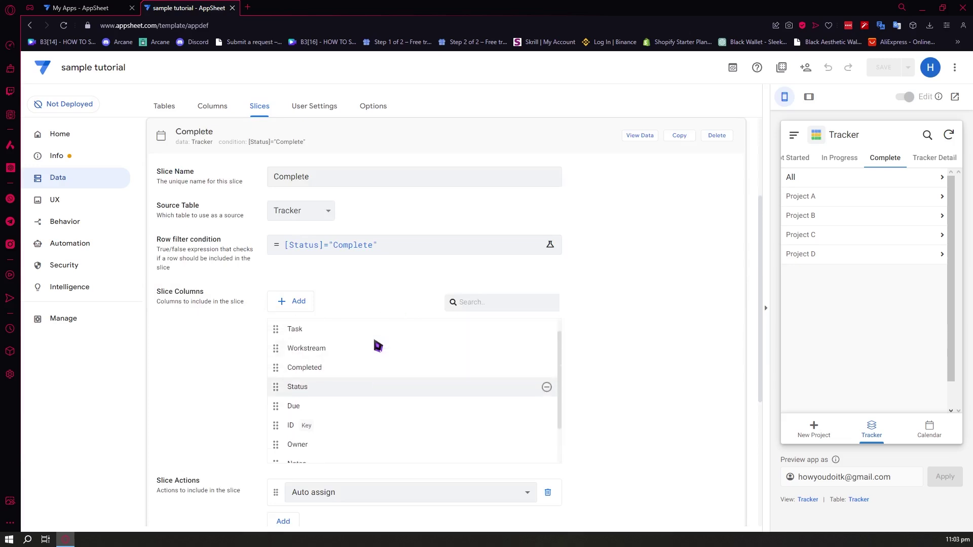
scroll(615, 304, "down", 4)
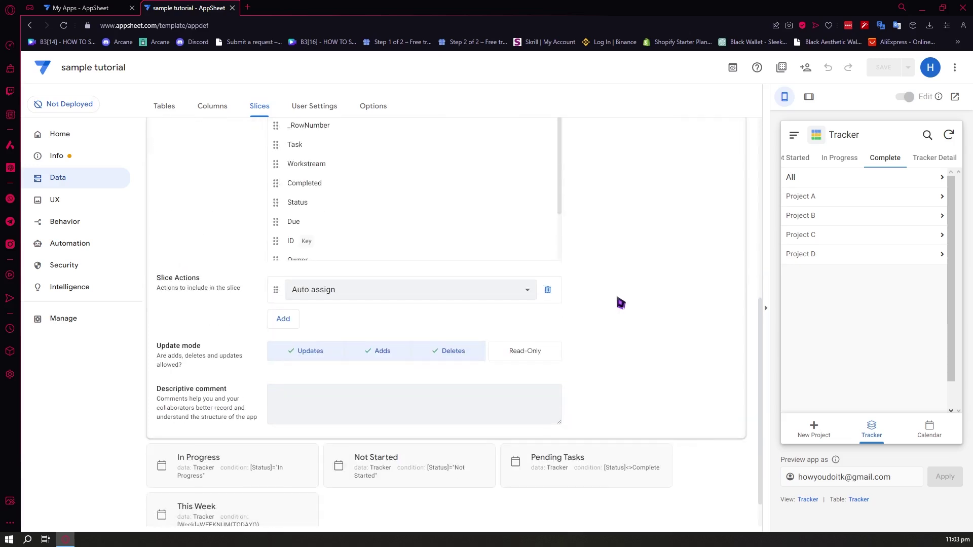
scroll(619, 302, "up", 3)
Show Project A's completed issues in the app preview and compare them with the Complete slice's settings and columns.
left_click(817, 203)
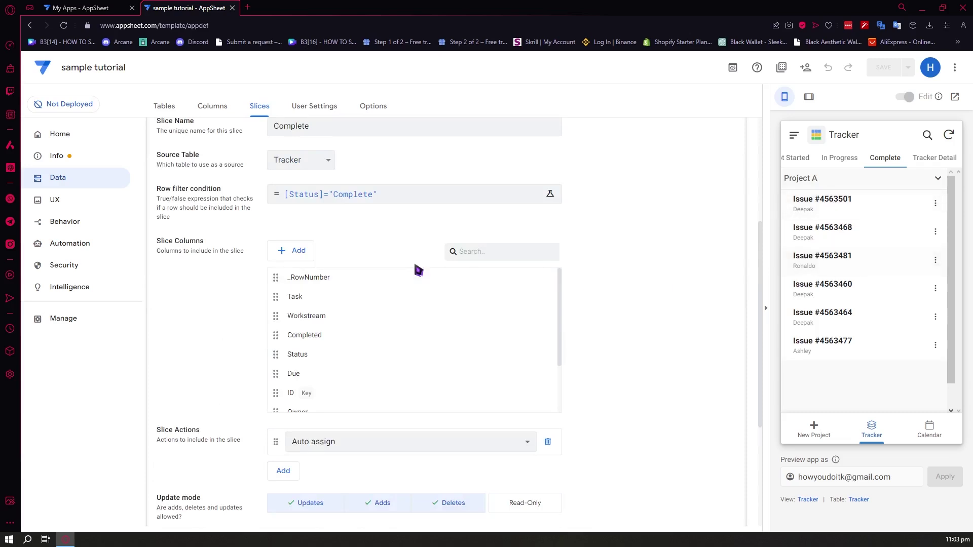
scroll(298, 255, "up", 2)
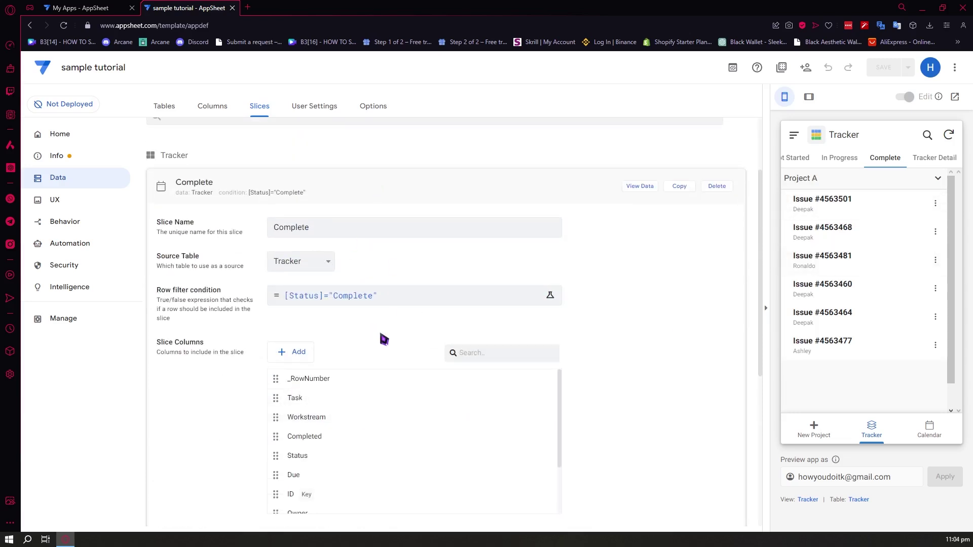
scroll(384, 339, "down", 6)
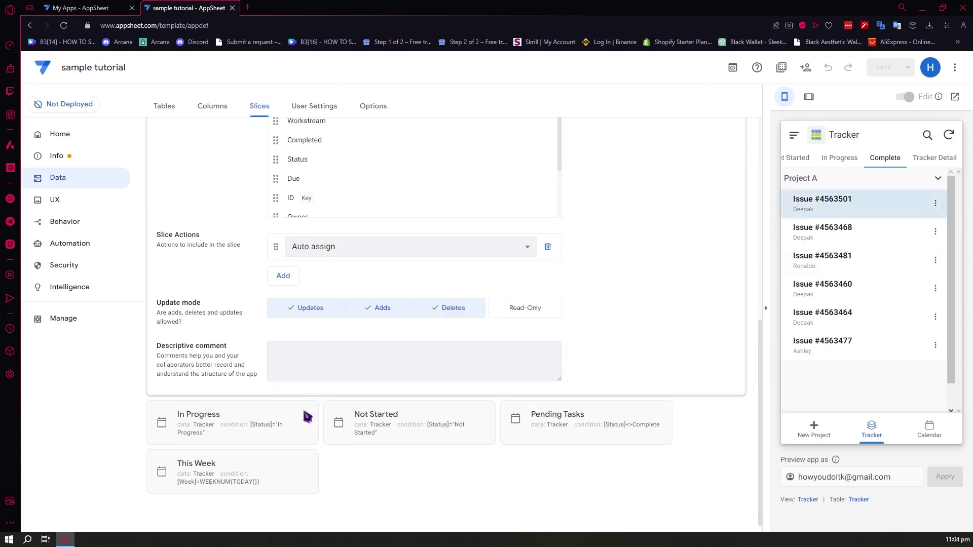
scroll(328, 340, "up", 3)
scroll(337, 265, "down", 1)
scroll(317, 244, "up", 1)
left_click(346, 241)
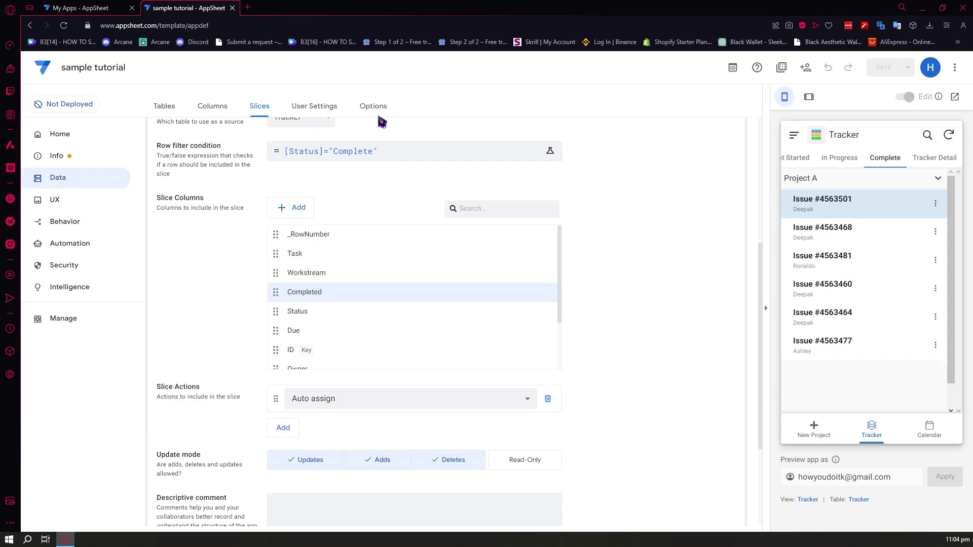
Examine the UX brand settings for theme, primary color, logo, launch and background images, header and footer.
left_click(84, 203)
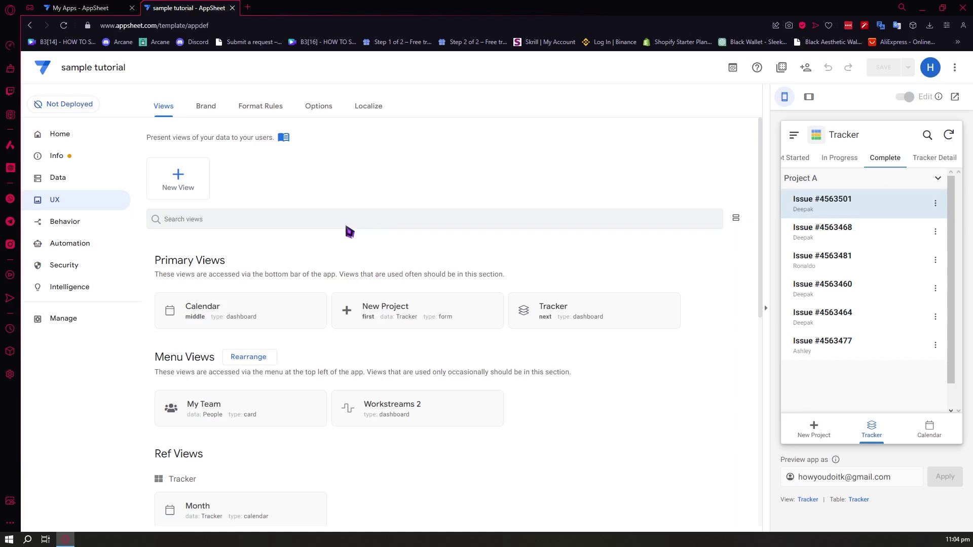
left_click(208, 114)
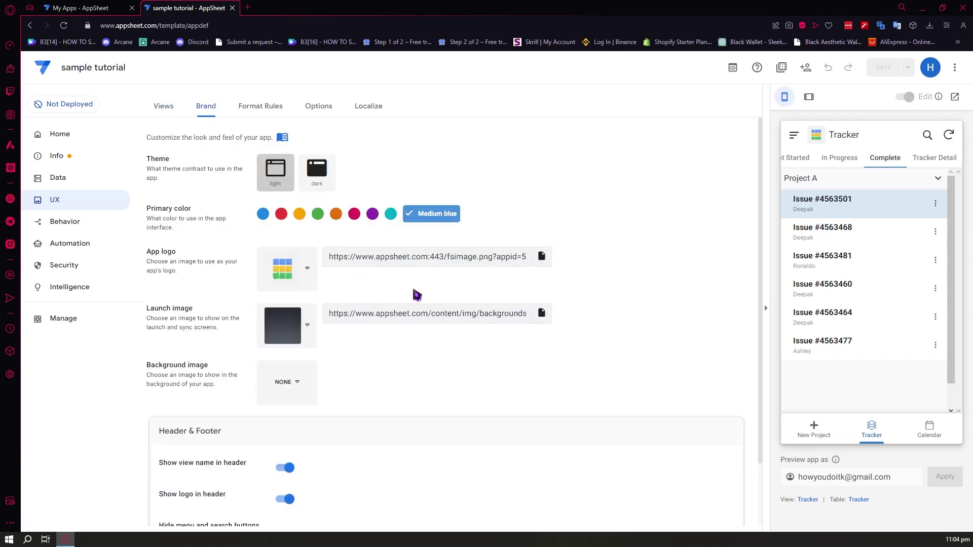
scroll(310, 308, "down", 2)
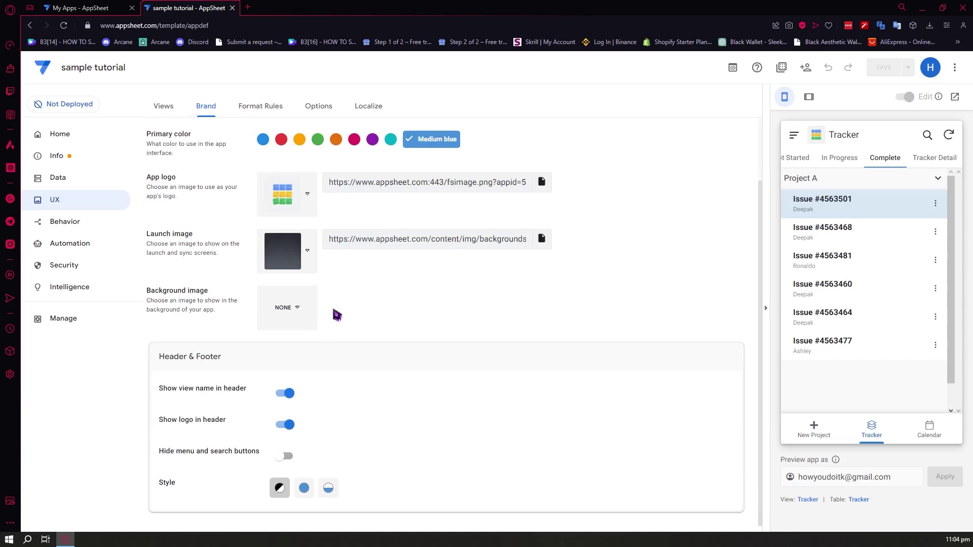
scroll(337, 316, "up", 2)
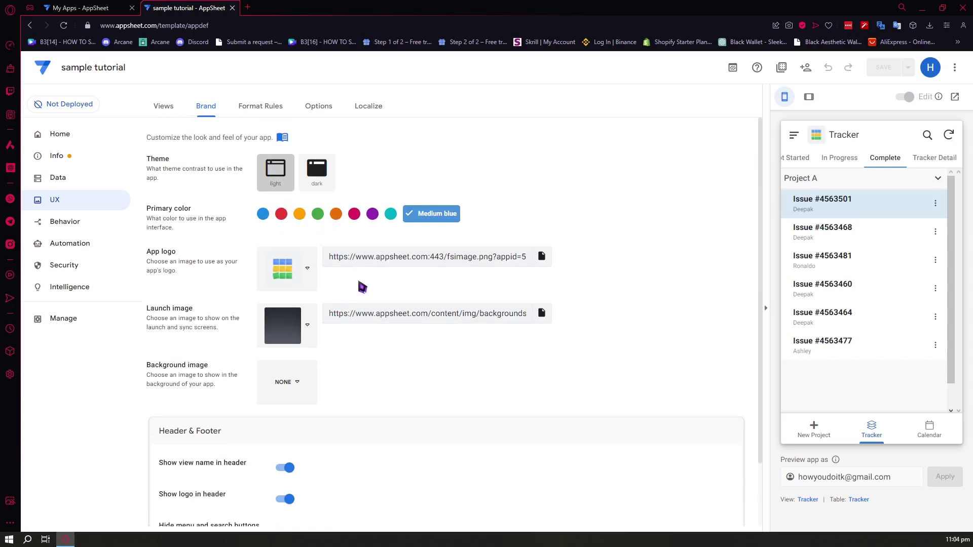
scroll(380, 288, "down", 2)
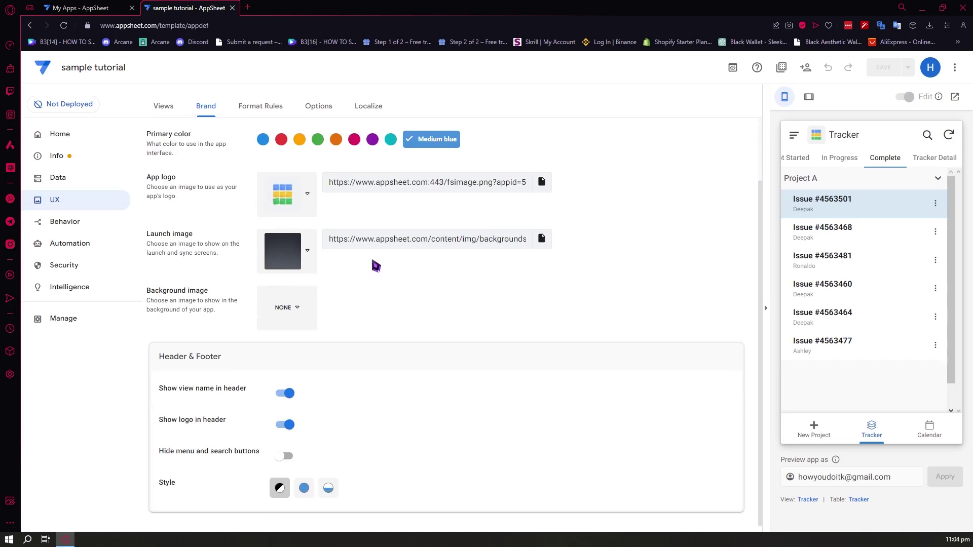
scroll(388, 279, "up", 2)
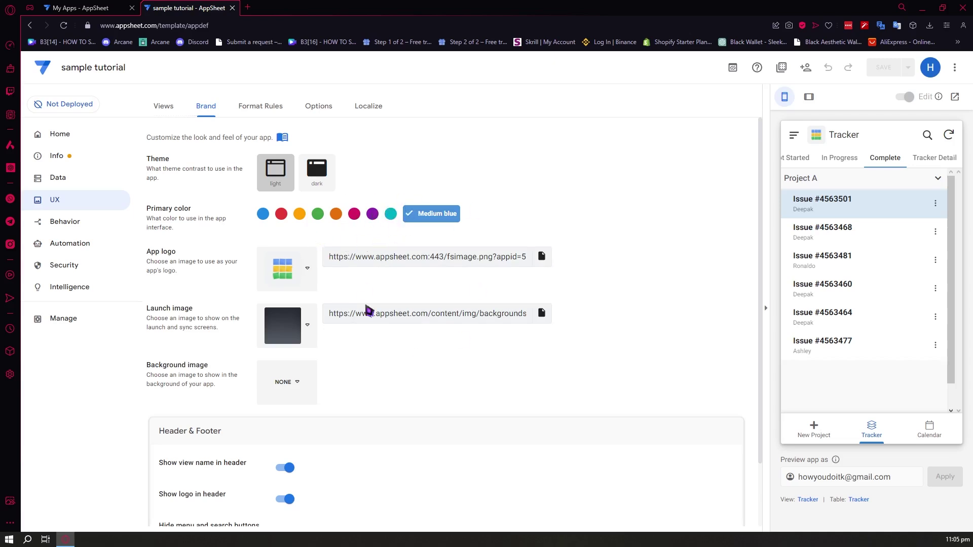
scroll(494, 254, "down", 1)
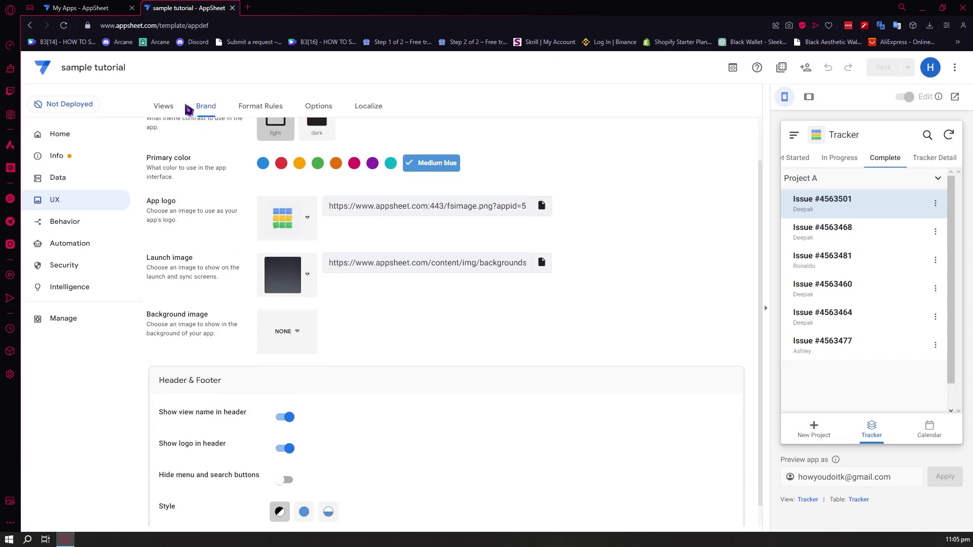
Look through the app's primary, menu and ref views in the UX section.
left_click(164, 110)
scroll(345, 259, "down", 1)
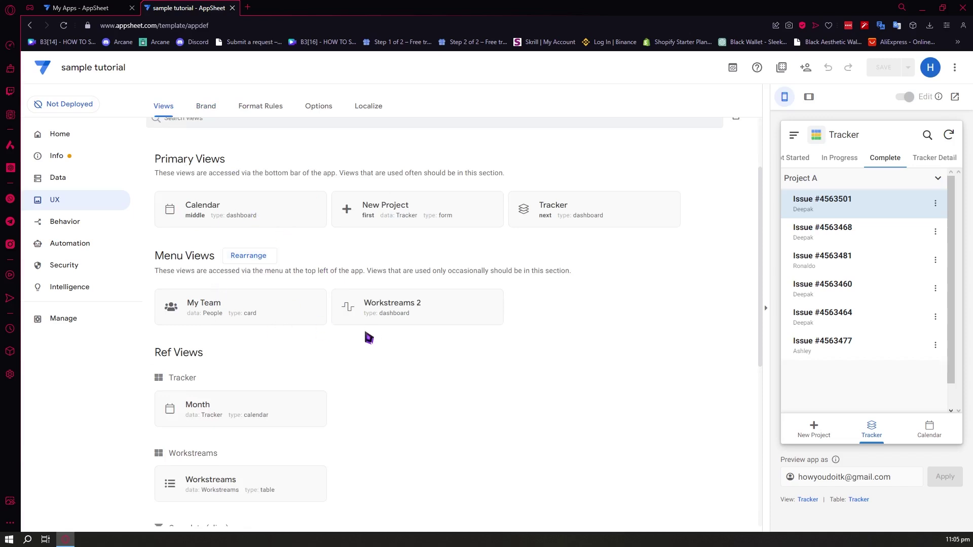
scroll(556, 337, "down", 1)
scroll(456, 304, "up", 3)
scroll(213, 228, "down", 2)
scroll(213, 228, "up", 3)
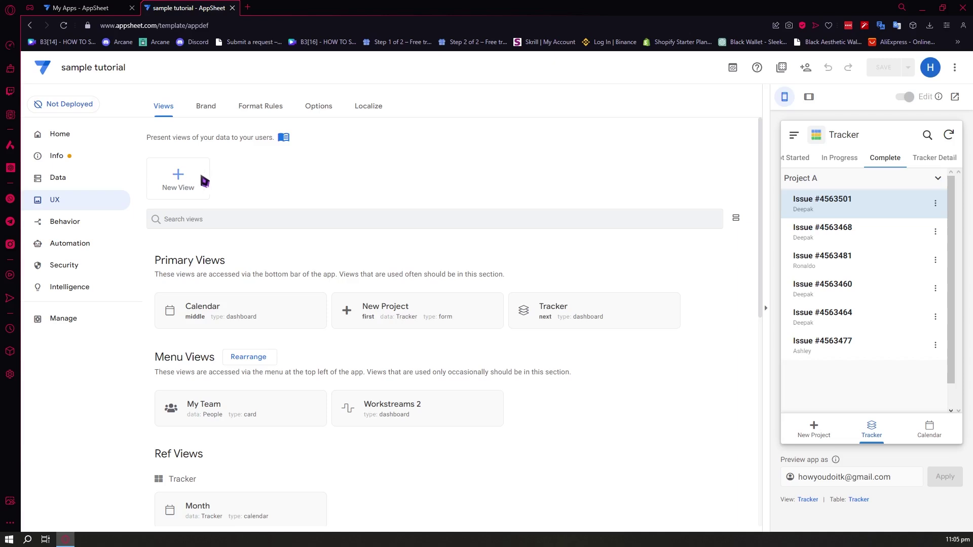
Look through the UX section's format rules, general options and localization settings.
left_click(264, 115)
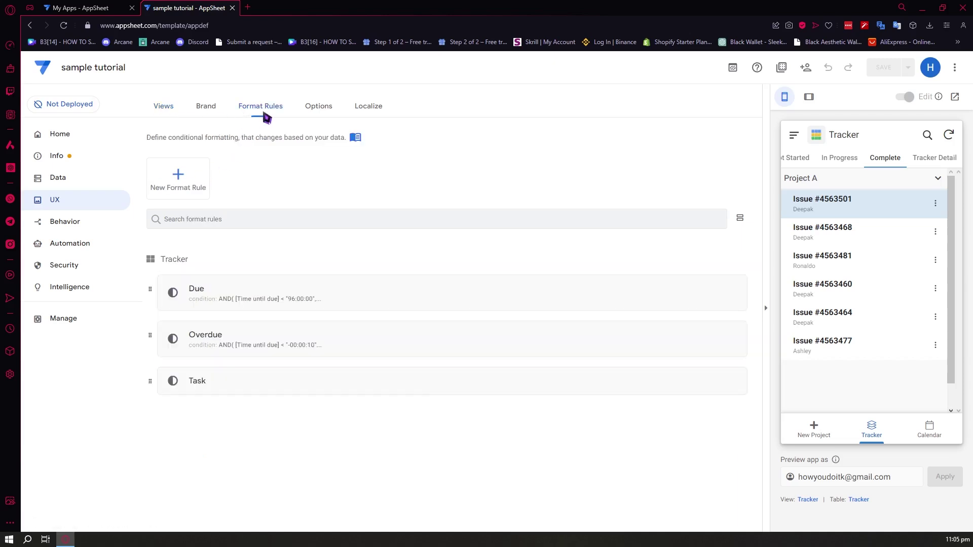
left_click(324, 108)
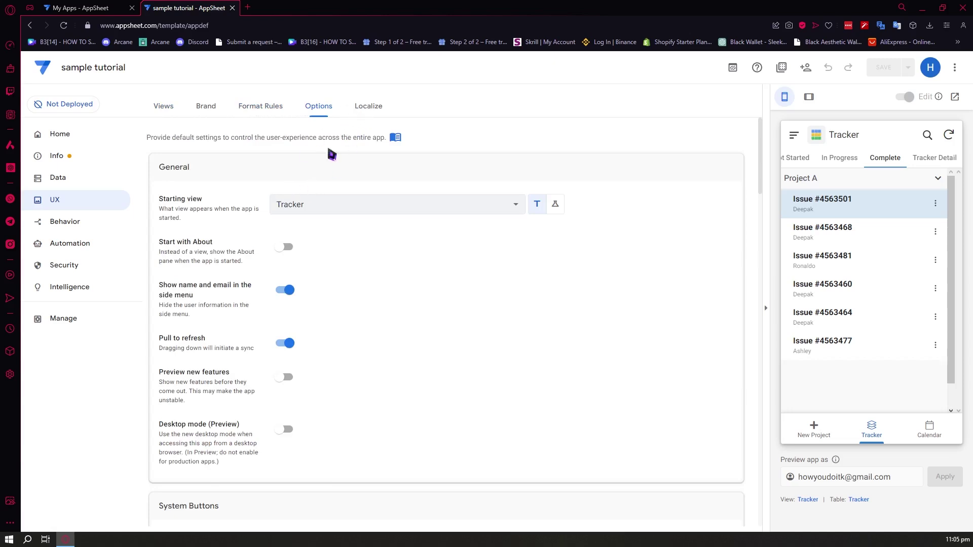
left_click(371, 107)
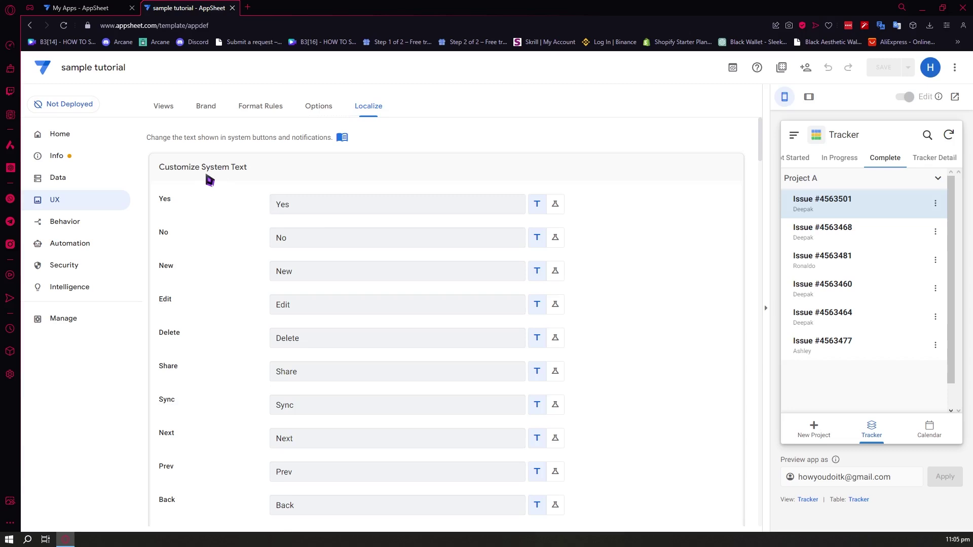
Inspect the expression editor and its text formula examples for the Yes system text, leaving the text as is.
left_click(364, 205)
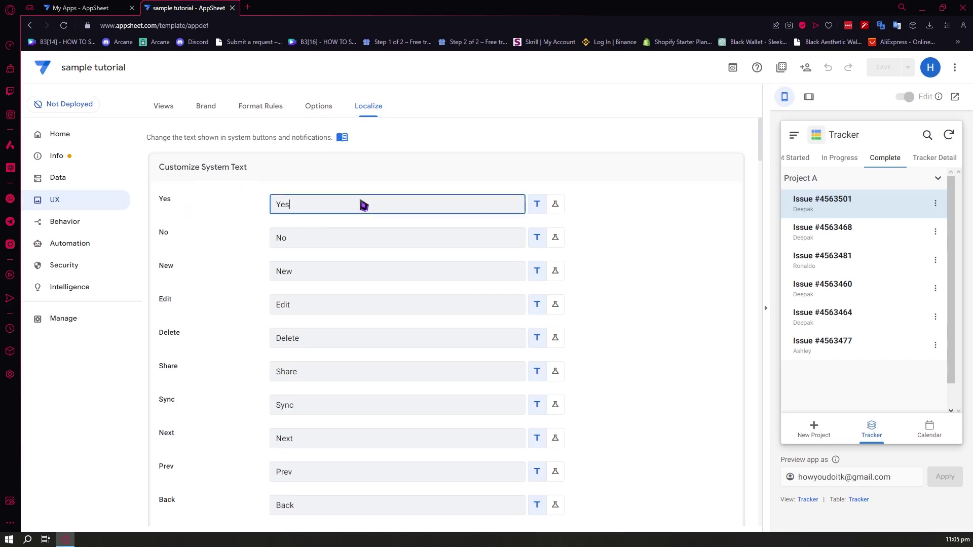
left_click(555, 204)
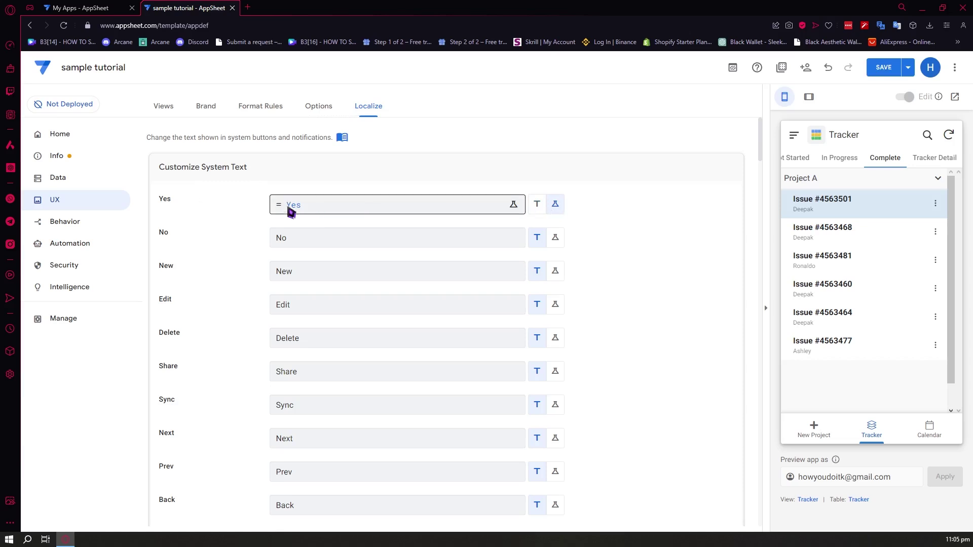
left_click(513, 205)
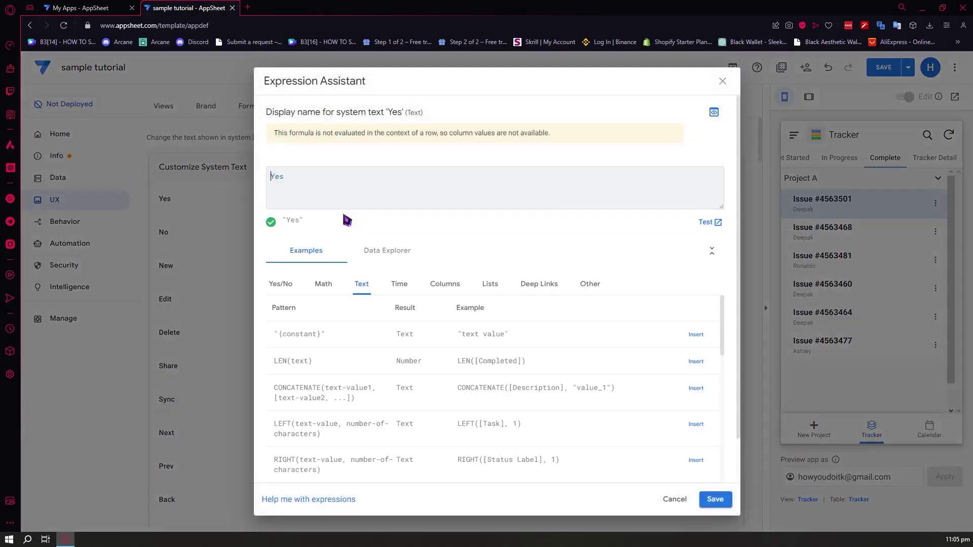
scroll(415, 272, "down", 1)
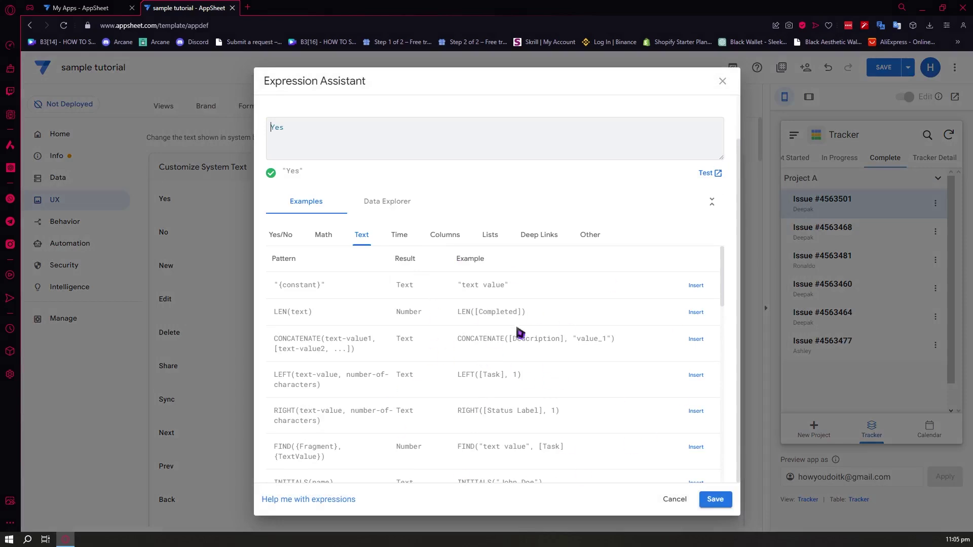
left_click(781, 269)
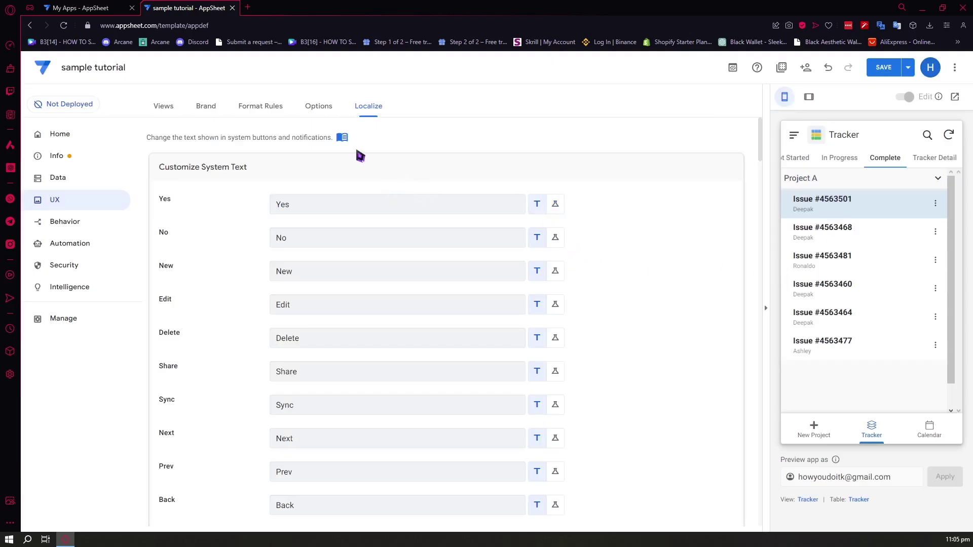
Review the app's Behavior actions and examine the settings of the File action for the Notes table.
left_click(83, 228)
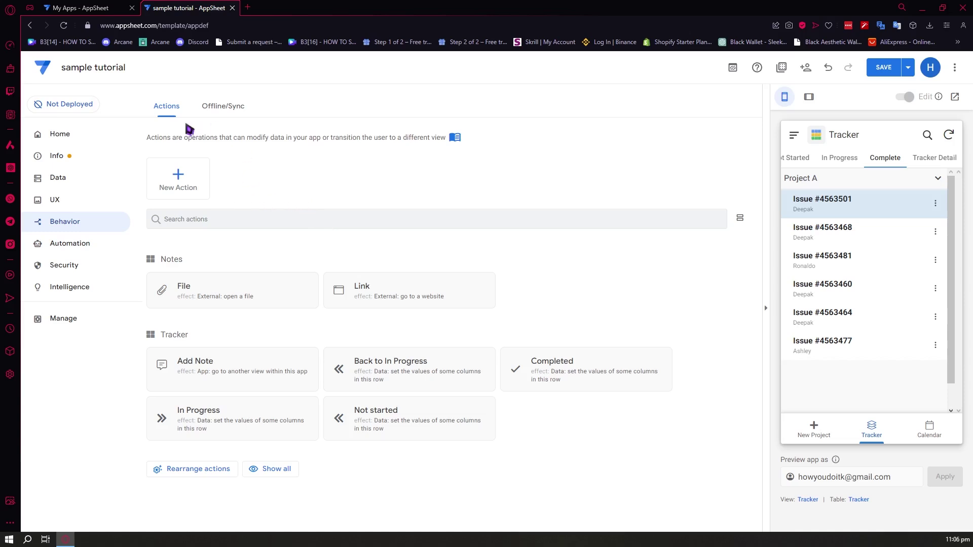
left_click_drag(163, 142, 442, 143)
left_click(379, 201)
double_click(171, 260)
left_click(248, 302)
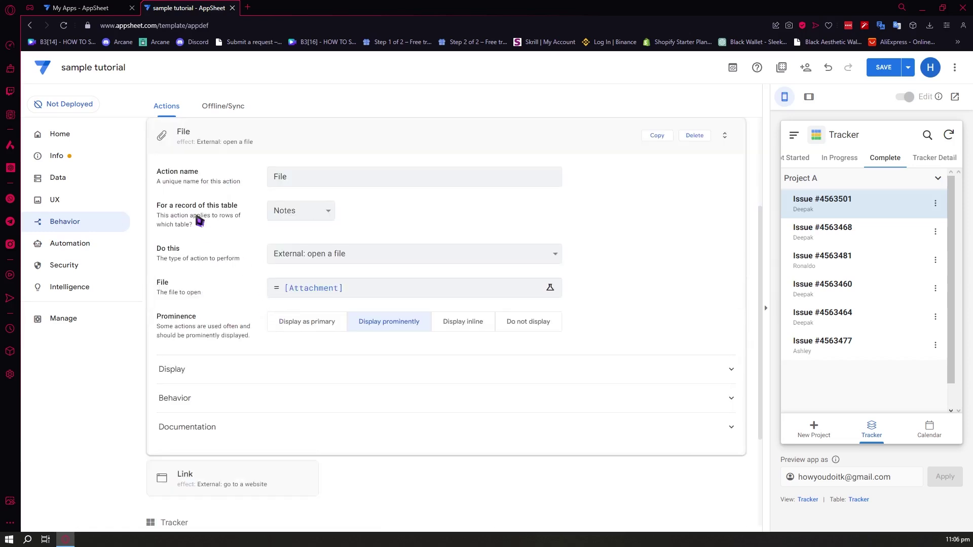
scroll(225, 247, "up", 2)
scroll(225, 248, "up", 1)
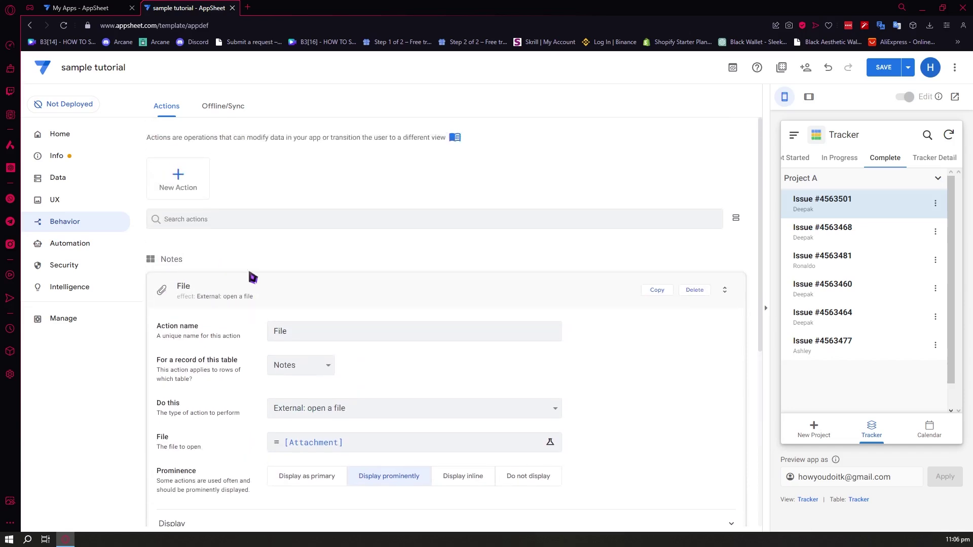
scroll(237, 267, "down", 5)
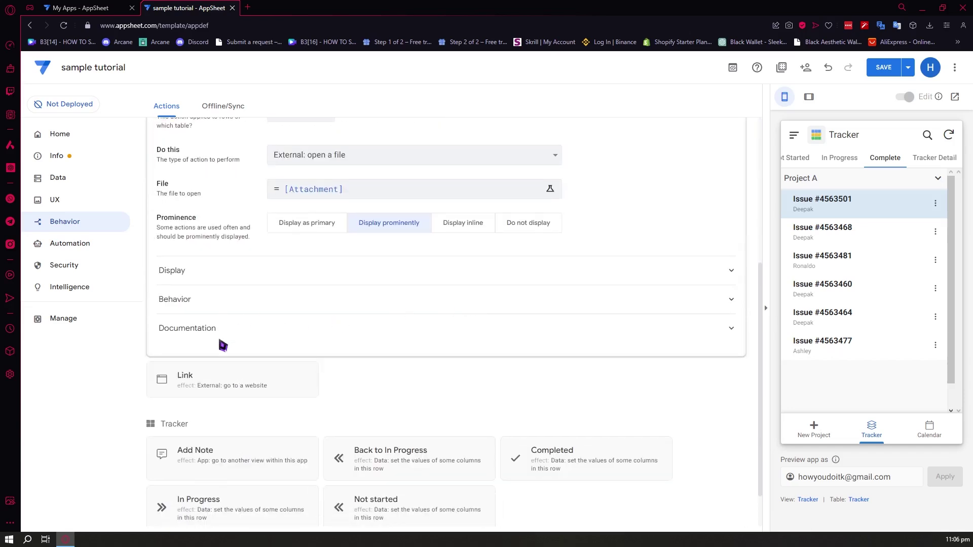
Examine the Notes table's Link action, including its target, launch and prominence settings.
left_click(185, 381)
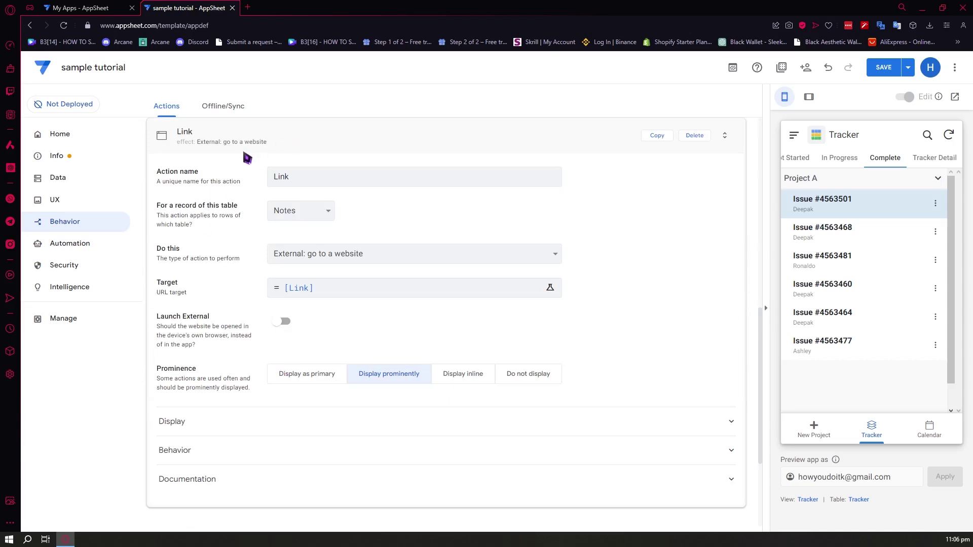
scroll(294, 269, "up", 3)
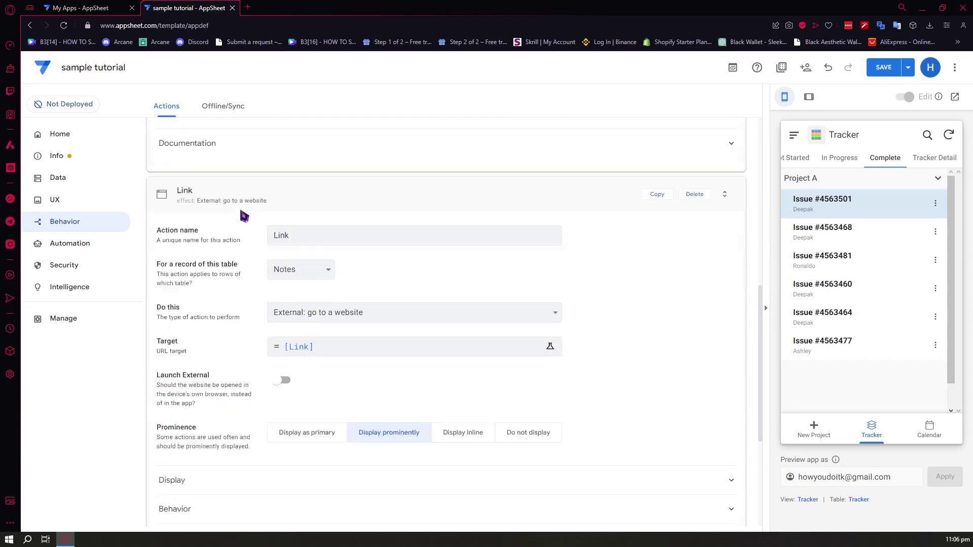
scroll(315, 293, "up", 5)
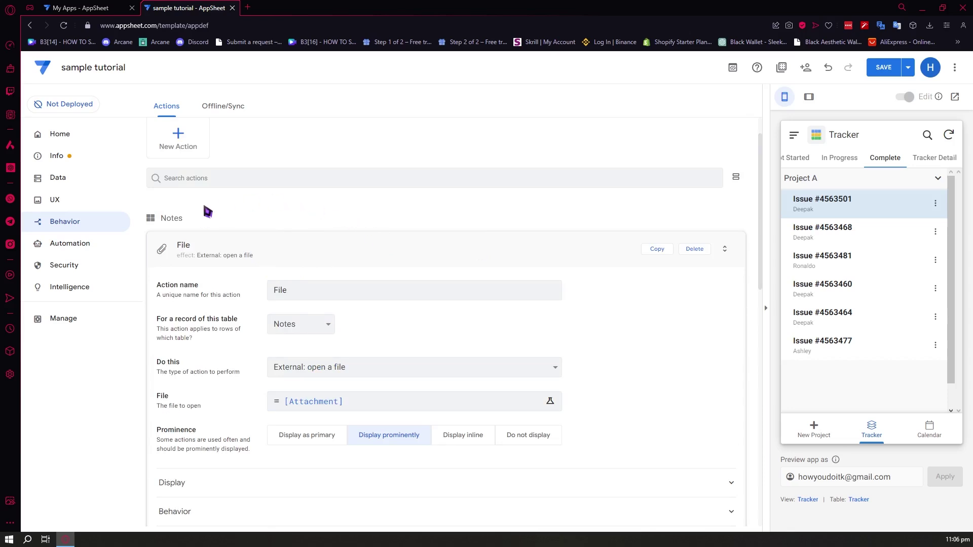
Create a custom automation bot and name it SAMPLE BOT.
left_click(99, 248)
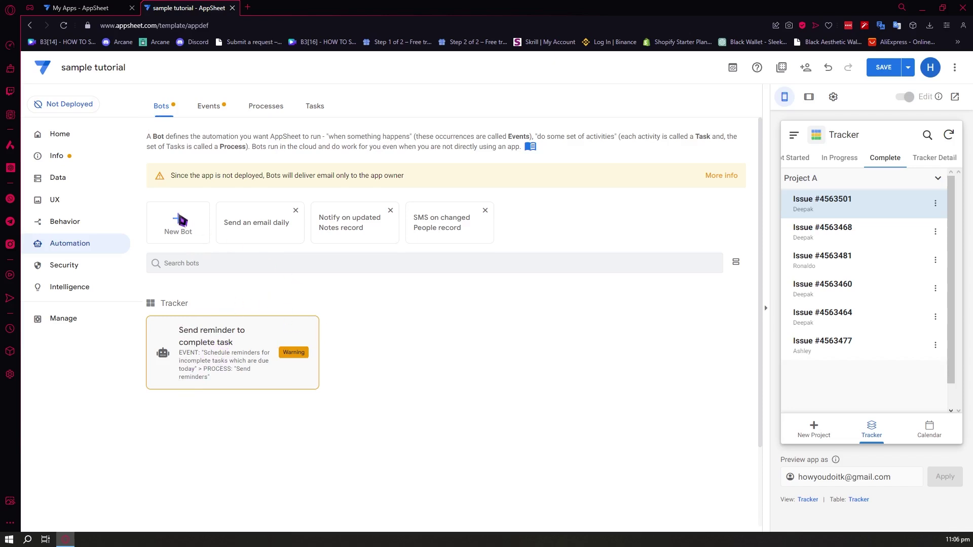
left_click(182, 220)
scroll(319, 393, "down", 3)
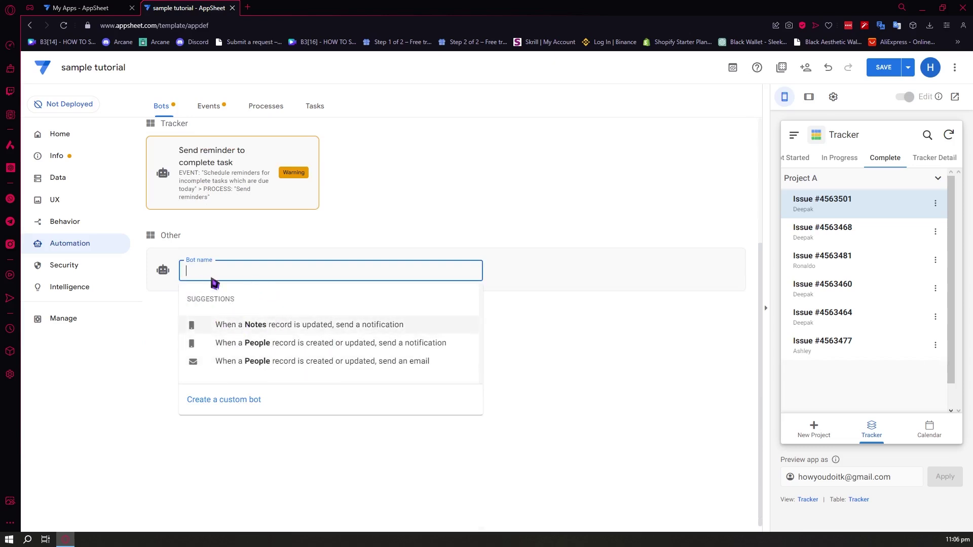
left_click(231, 399)
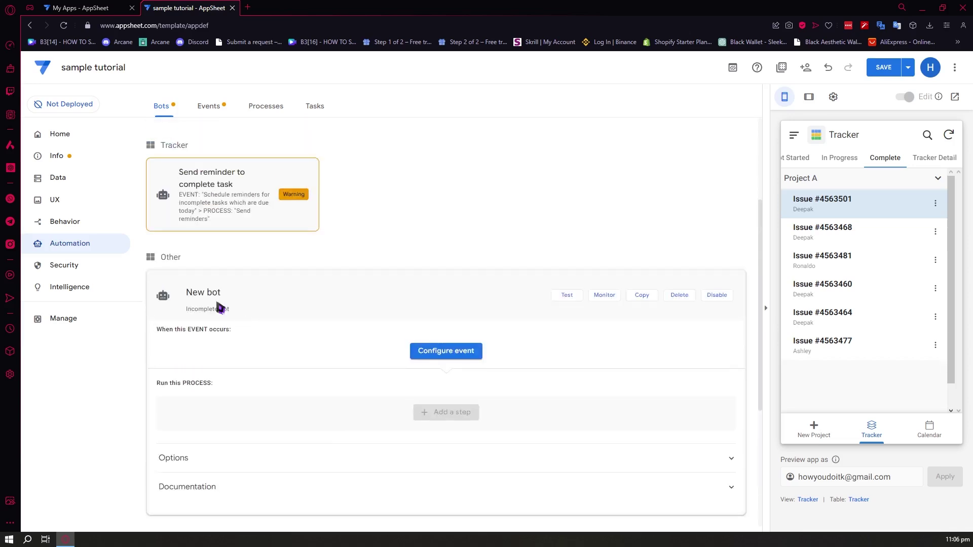
left_click_drag(225, 296, 153, 293)
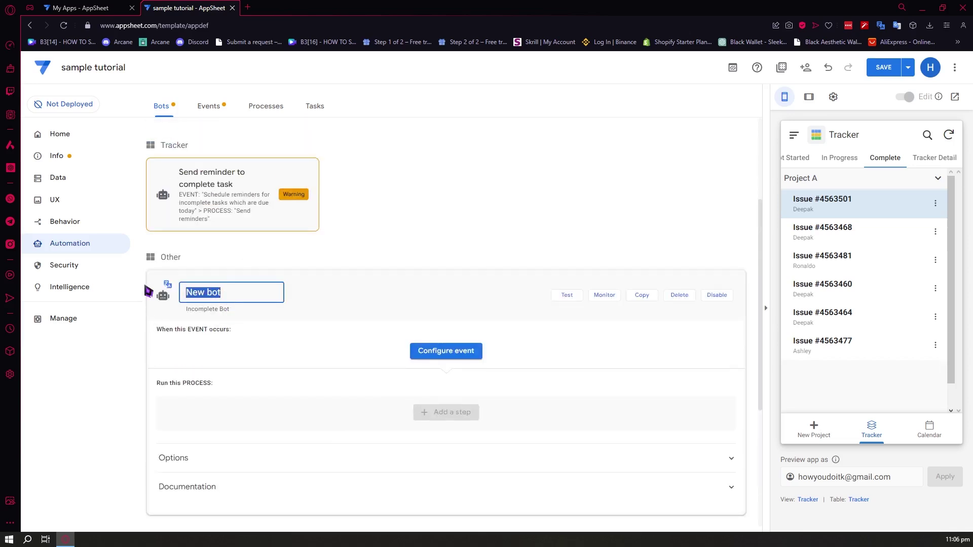
type("SAMPLE BOT")
left_click(253, 354)
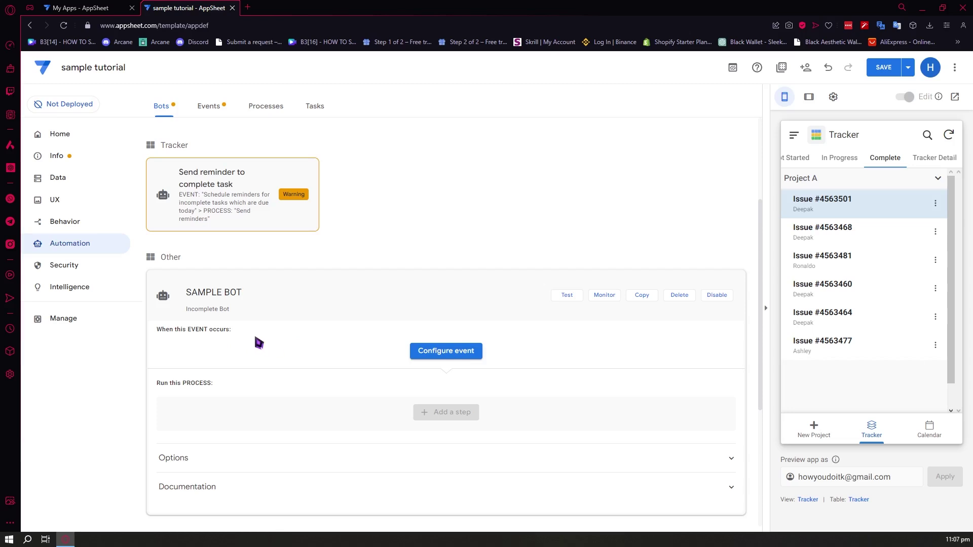
Set SAMPLE BOT's event to the app's existing "Schedule reminders for incomplete tasks which are due today".
left_click(432, 351)
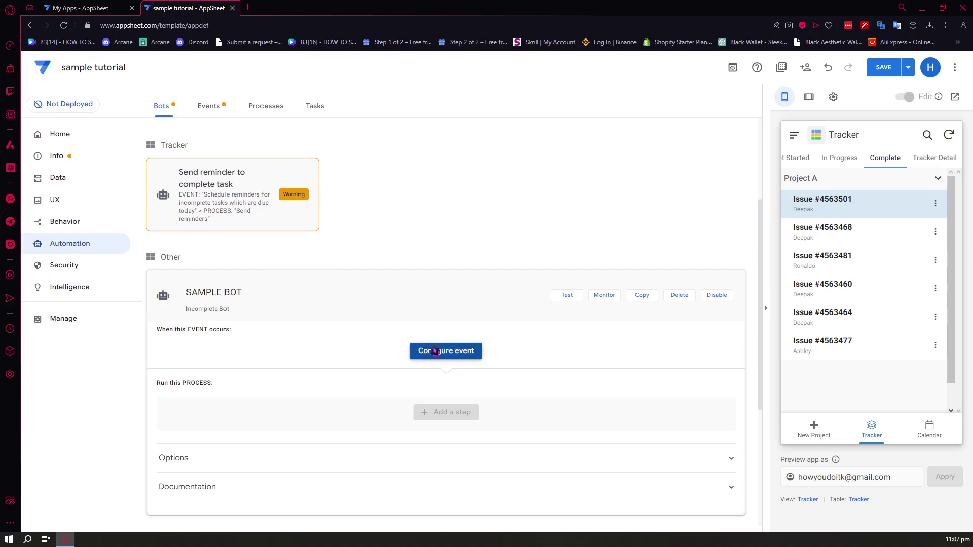
scroll(426, 404, "down", 1)
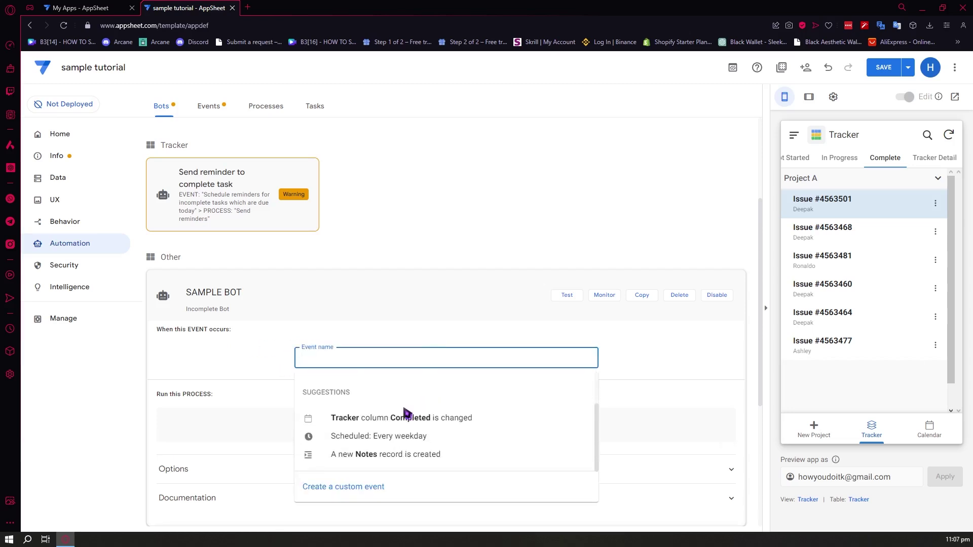
scroll(462, 445, "up", 1)
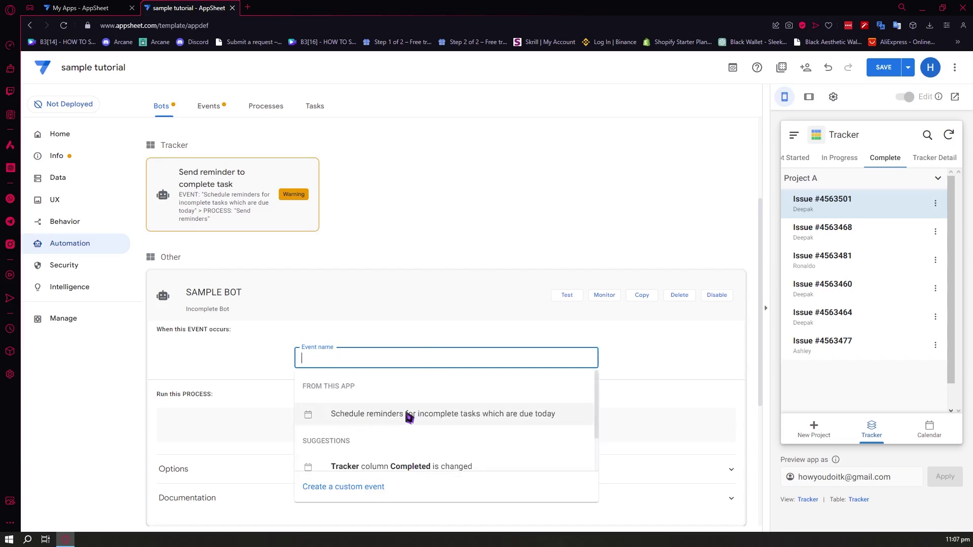
left_click(503, 421)
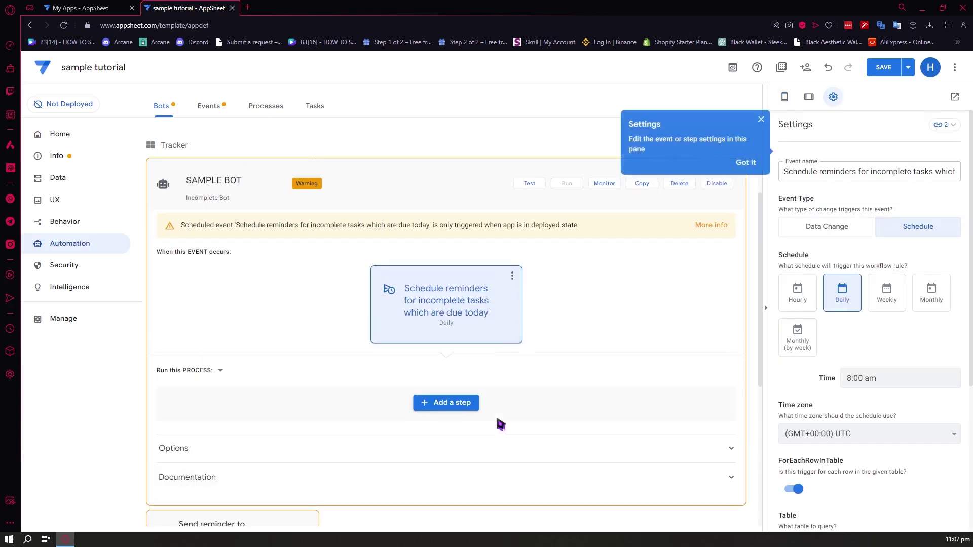
Add the suggested step "Return values from this process" to SAMPLE BOT's process.
scroll(447, 323, "down", 2)
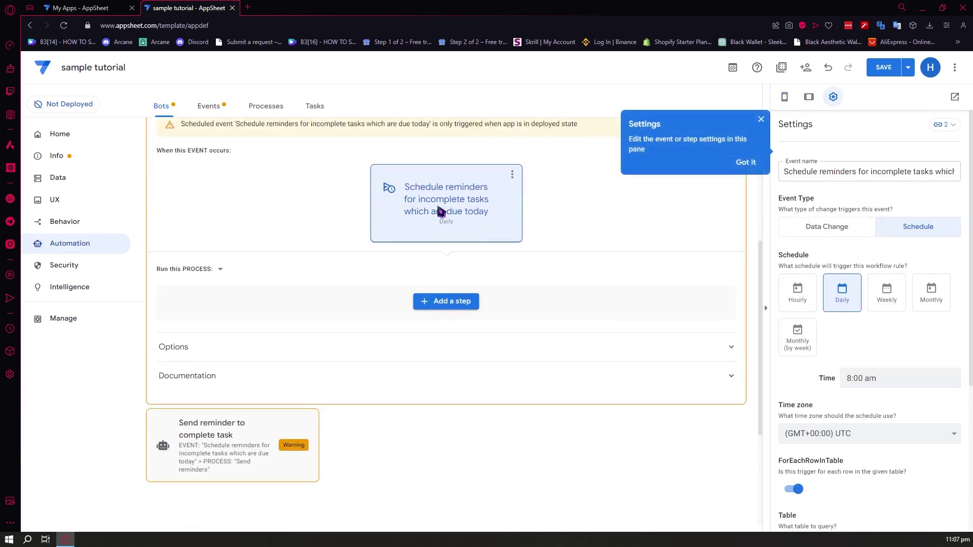
left_click(459, 302)
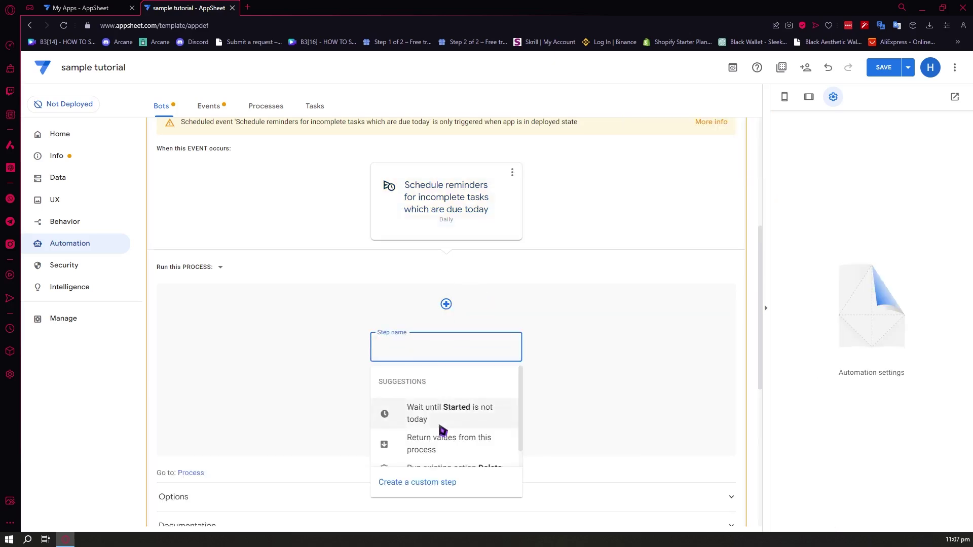
scroll(466, 436, "down", 1)
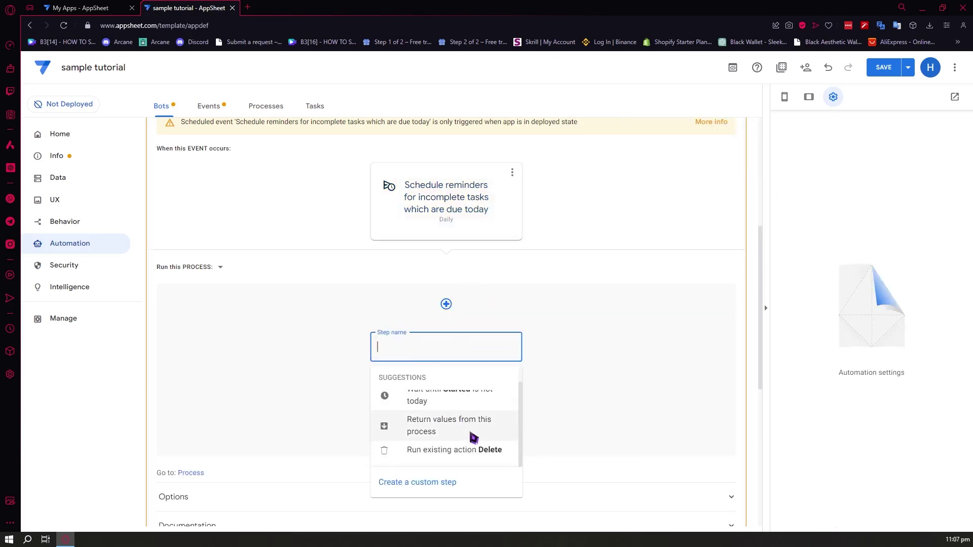
left_click(427, 439)
Review SAMPLE BOT's event and process, including the return values step and its Finish Time value.
scroll(487, 365, "down", 3)
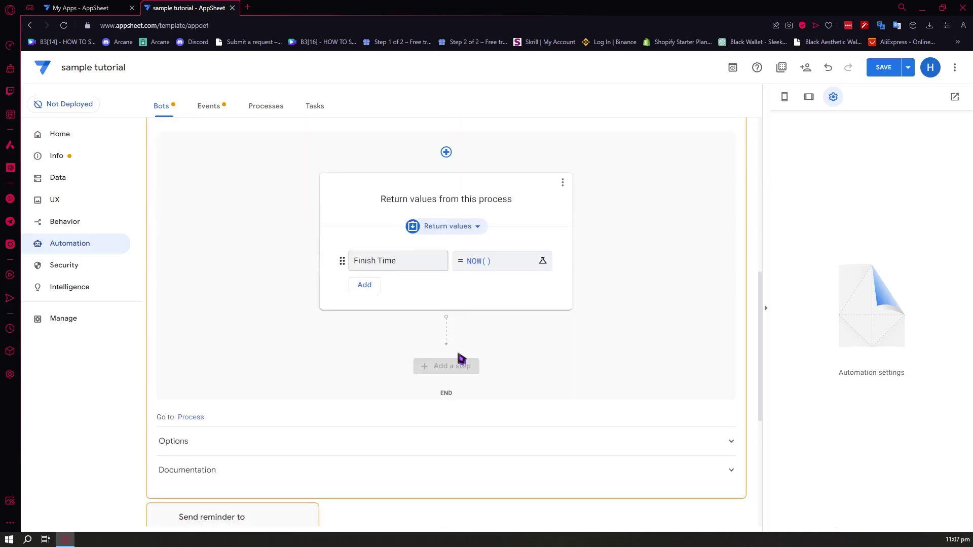
scroll(432, 324, "up", 4)
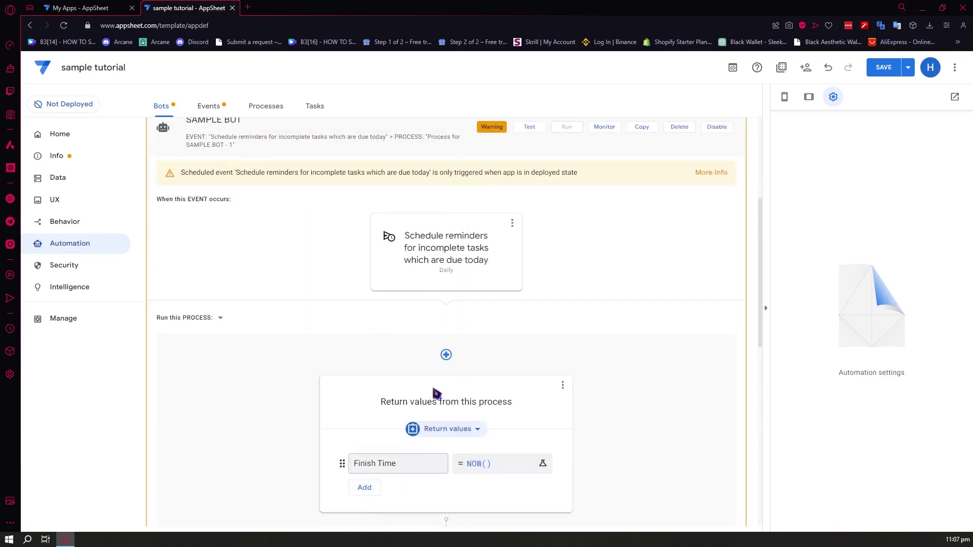
scroll(431, 385, "down", 4)
scroll(417, 339, "up", 4)
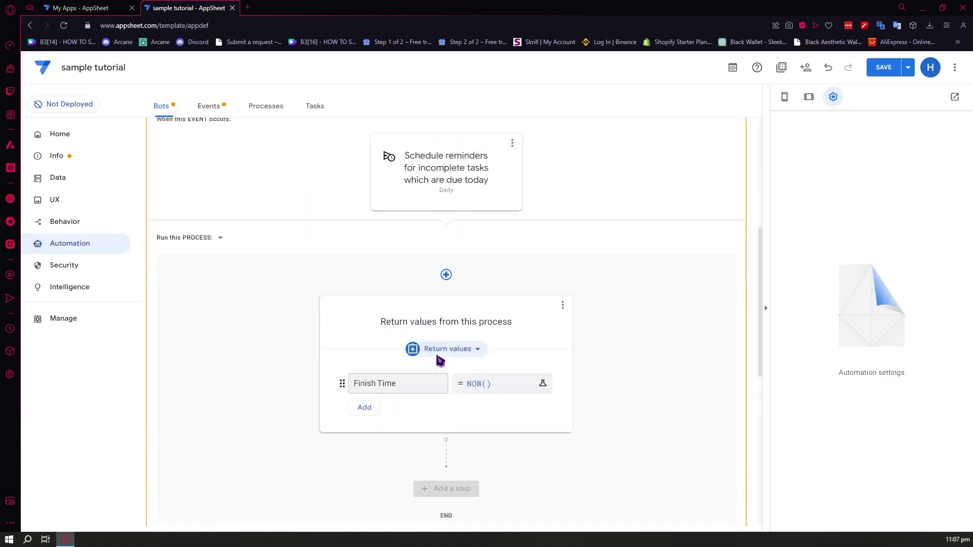
scroll(411, 351, "down", 4)
scroll(430, 345, "up", 3)
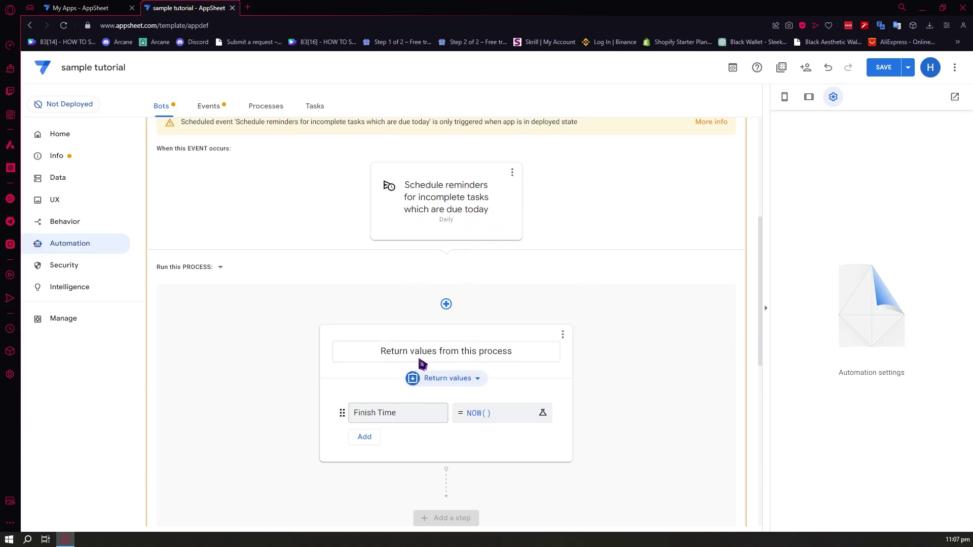
scroll(254, 322, "up", 2)
scroll(267, 282, "up", 3)
scroll(426, 379, "down", 5)
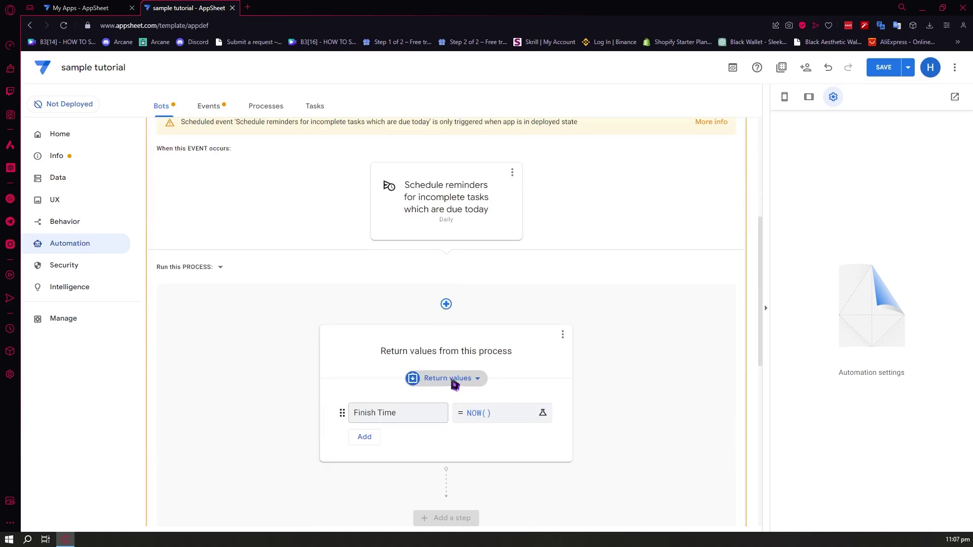
left_click_drag(394, 353, 497, 366)
scroll(482, 370, "down", 3)
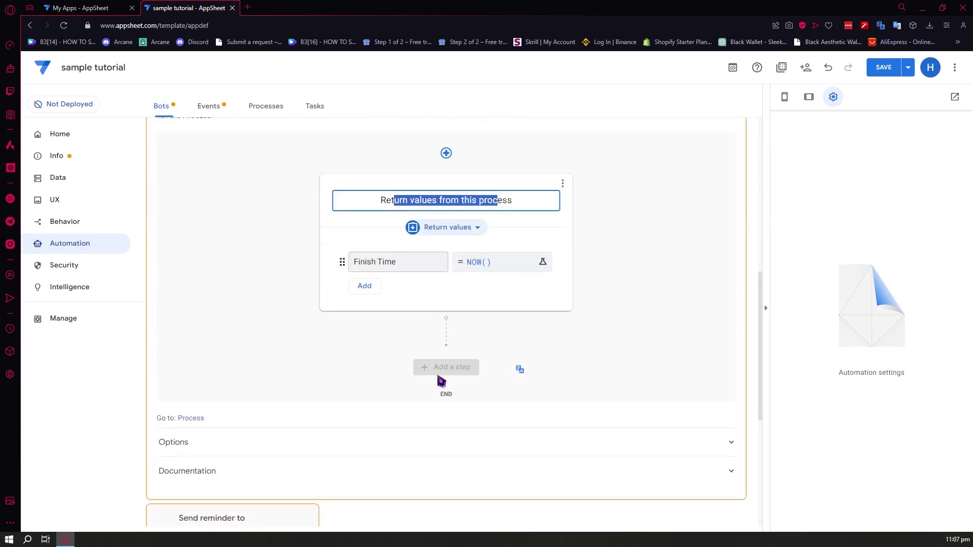
left_click(522, 242)
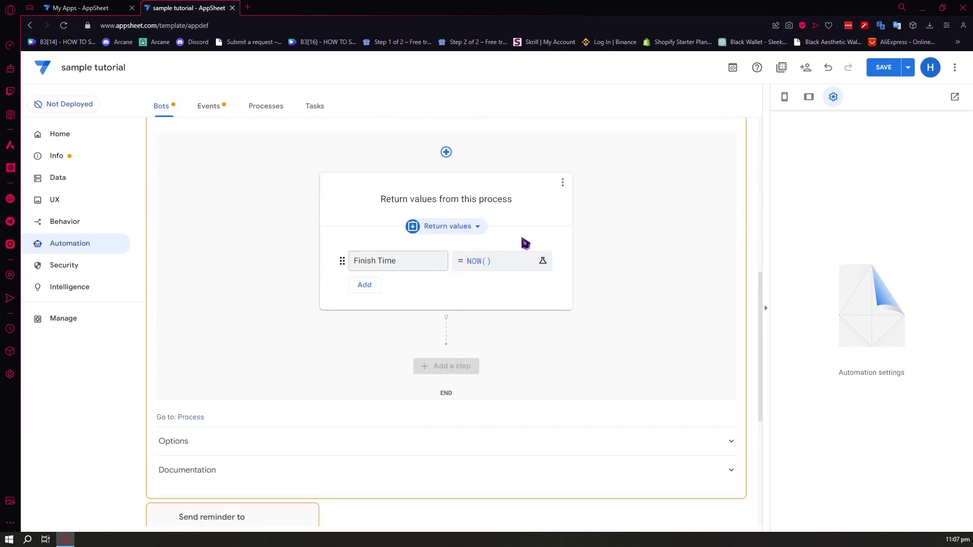
scroll(424, 359, "down", 2)
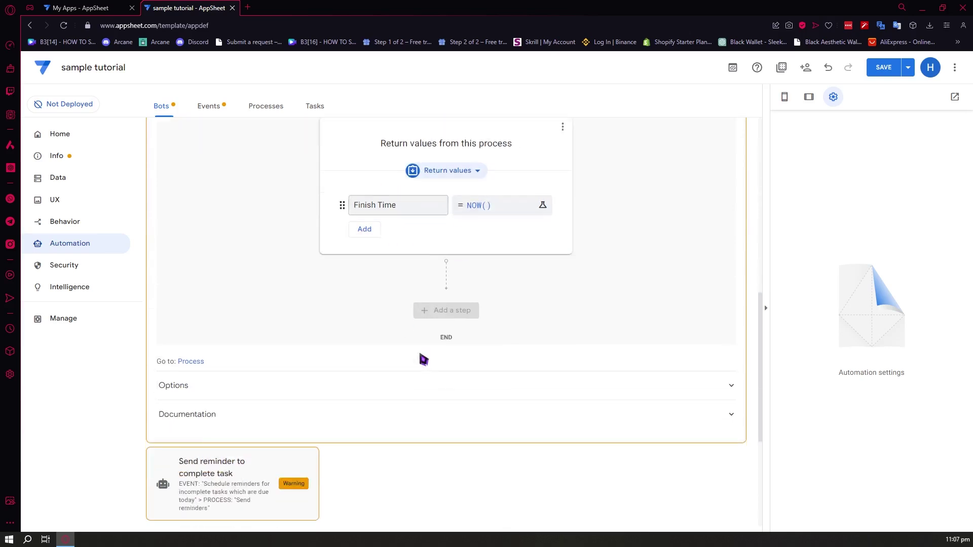
Review SAMPLE BOT's process options, bot icon choices and documentation comment field.
left_click(722, 351)
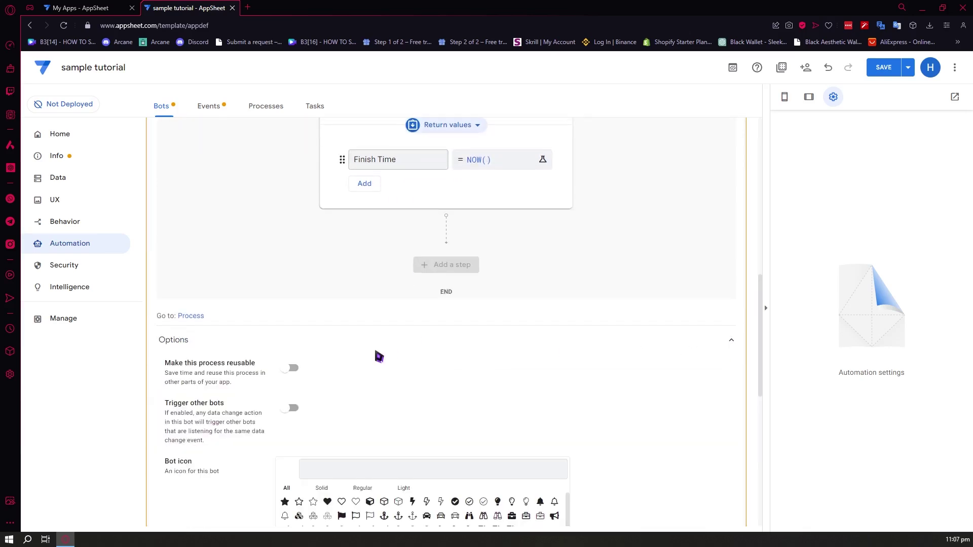
scroll(376, 354, "down", 4)
left_click(343, 415)
scroll(355, 421, "down", 3)
scroll(353, 419, "down", 3)
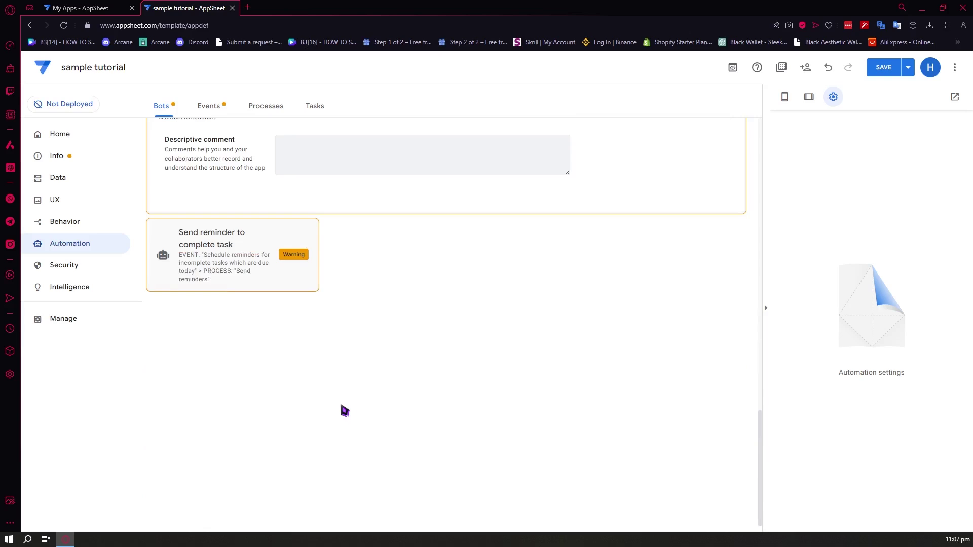
scroll(345, 410, "up", 15)
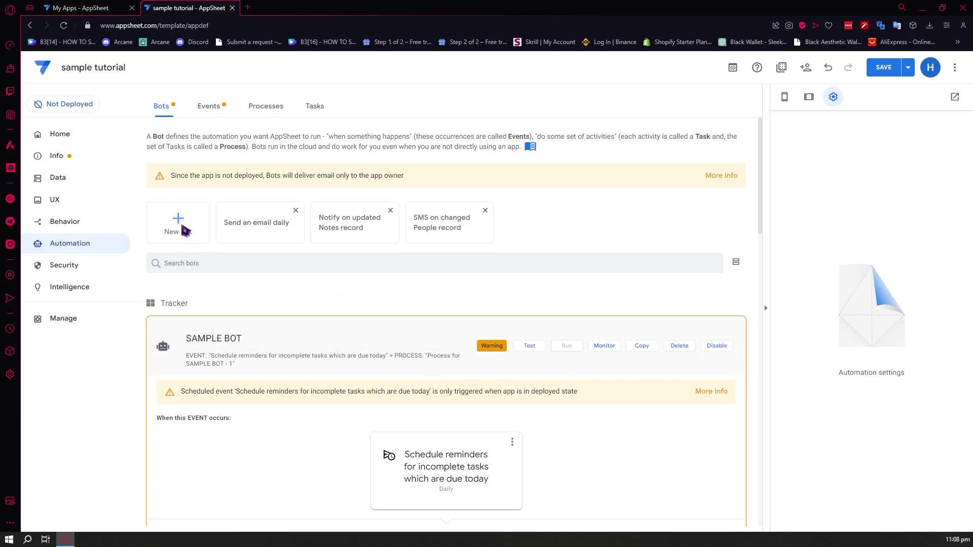
Look through the automation's events, processes and tasks.
left_click(218, 110)
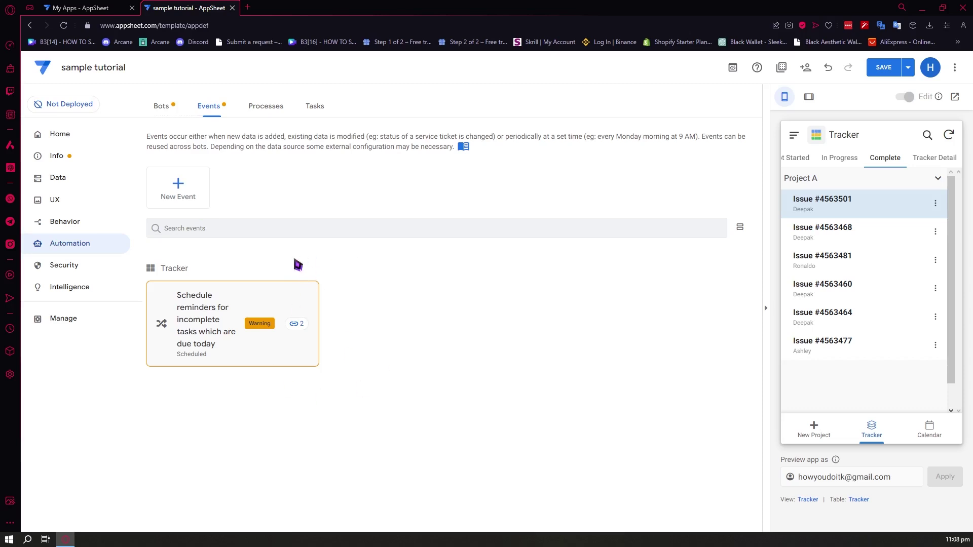
left_click(271, 112)
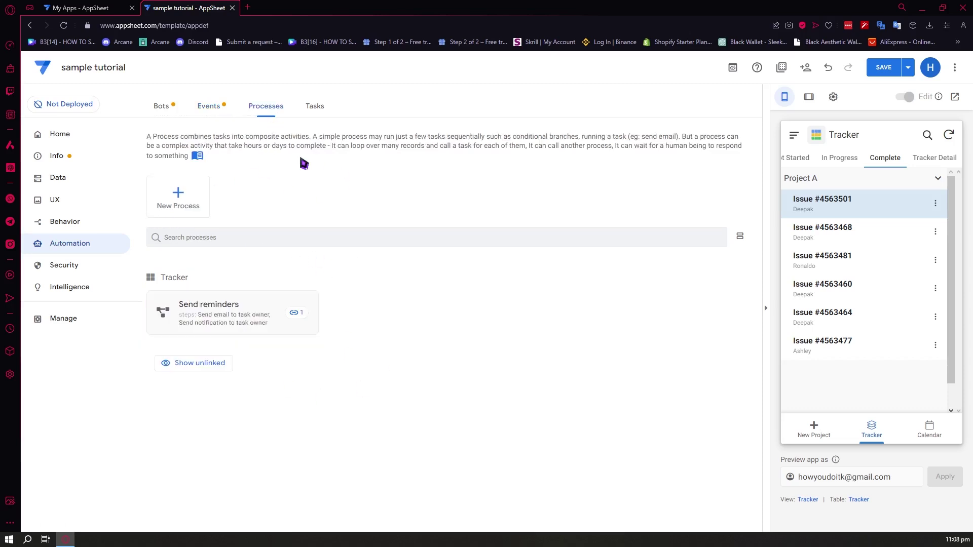
left_click(316, 109)
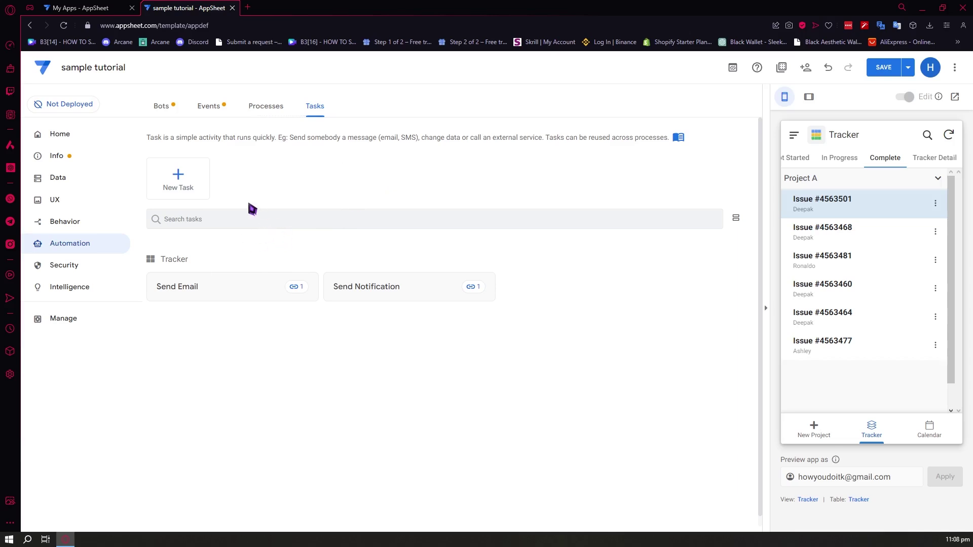
Create a new automation task, try the Send a notification category, and set it to Send an email.
left_click(188, 185)
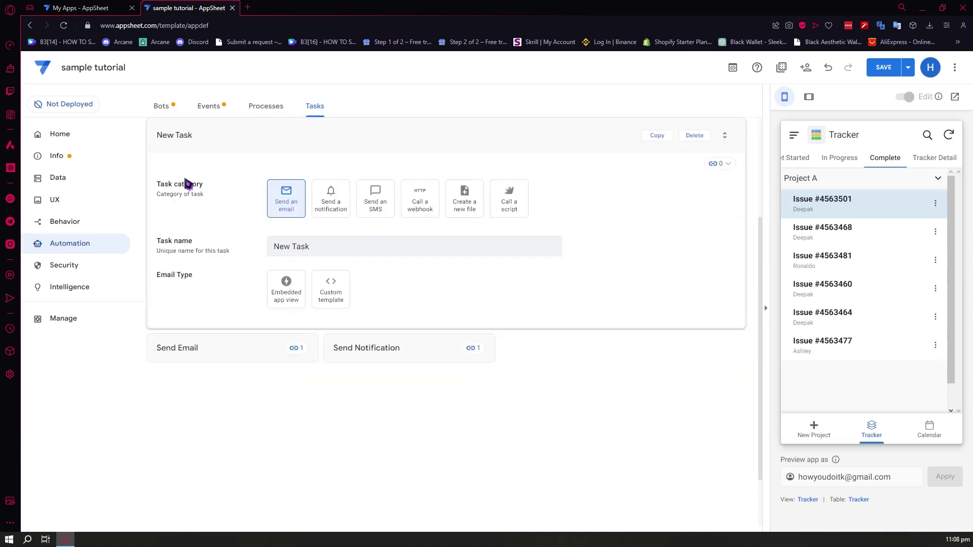
left_click(330, 199)
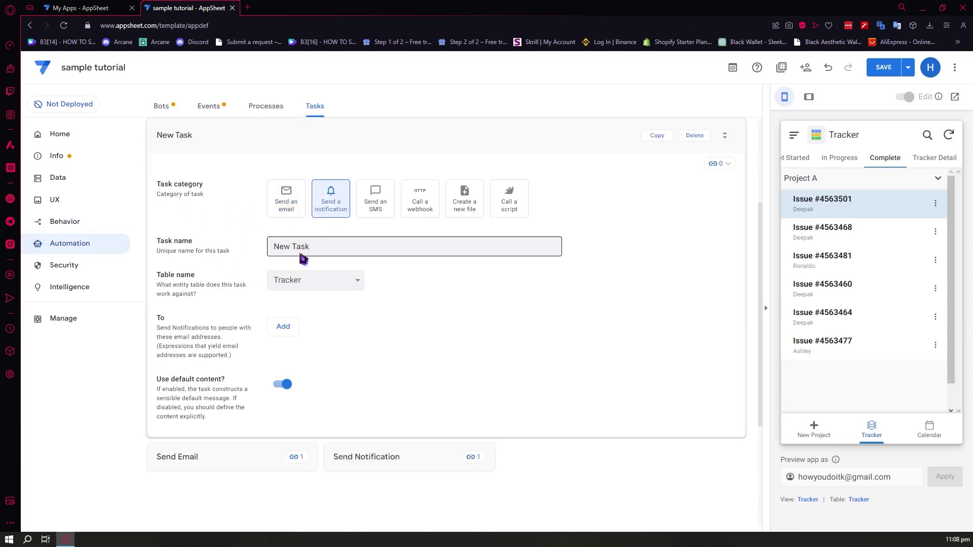
scroll(316, 238, "up", 3)
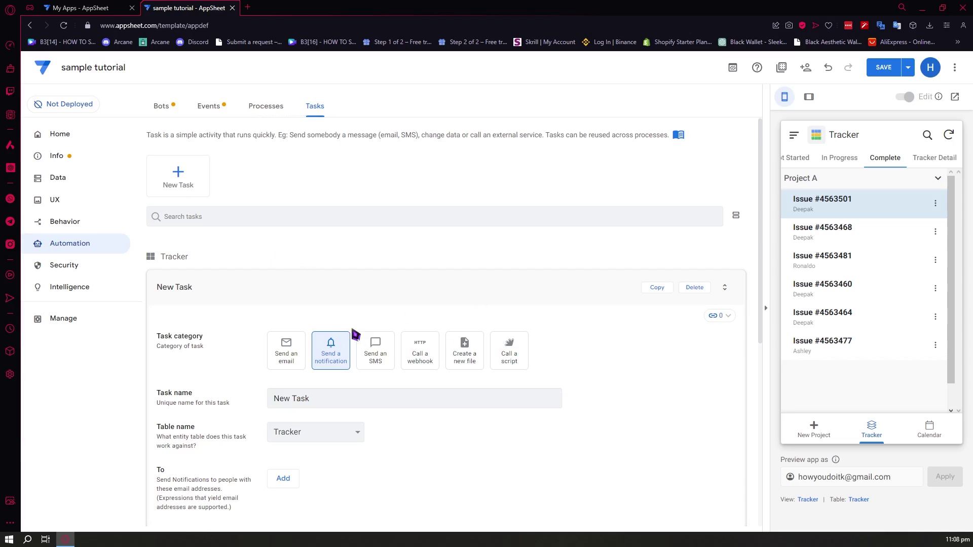
left_click(294, 358)
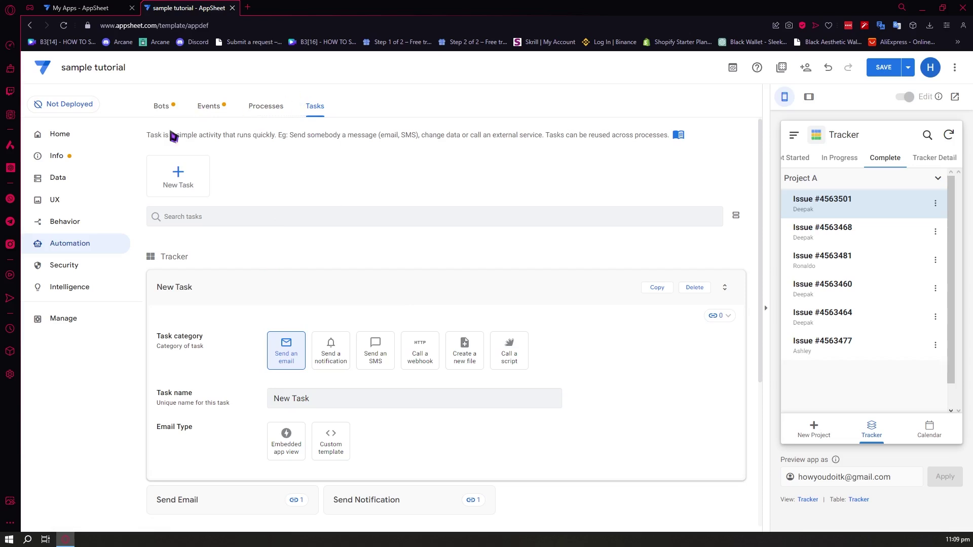
Review the app's sign-in requirements in the security settings, including the authentication provider.
left_click(63, 270)
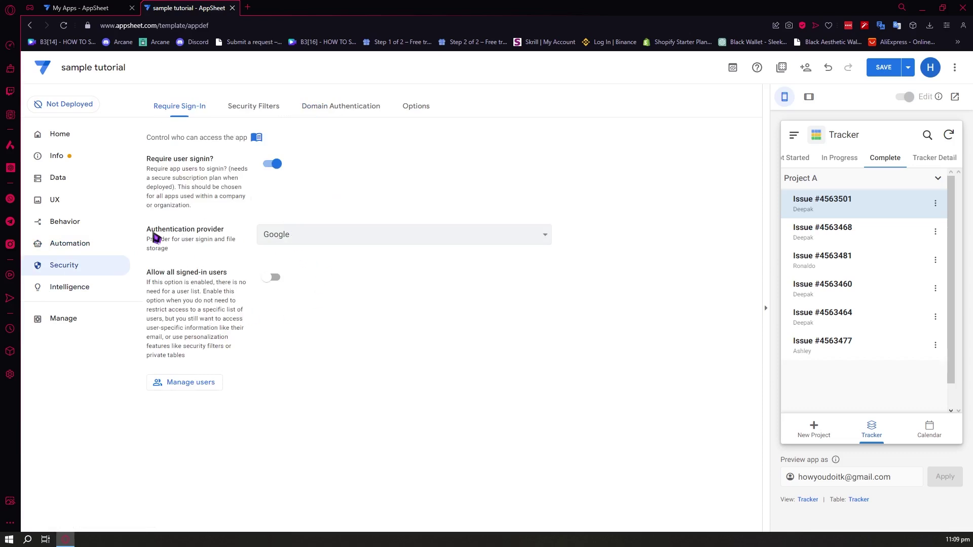
left_click_drag(147, 229, 224, 230)
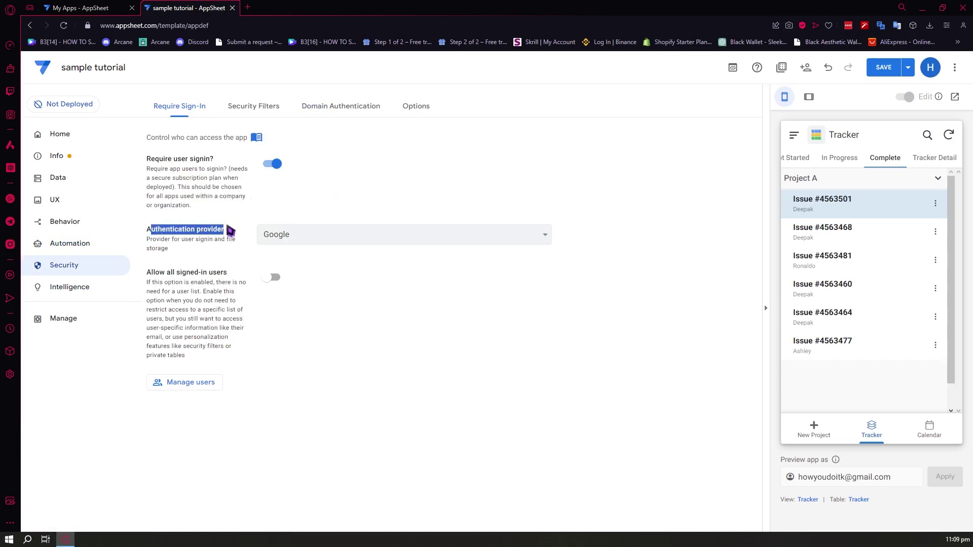
left_click(303, 236)
left_click(303, 236)
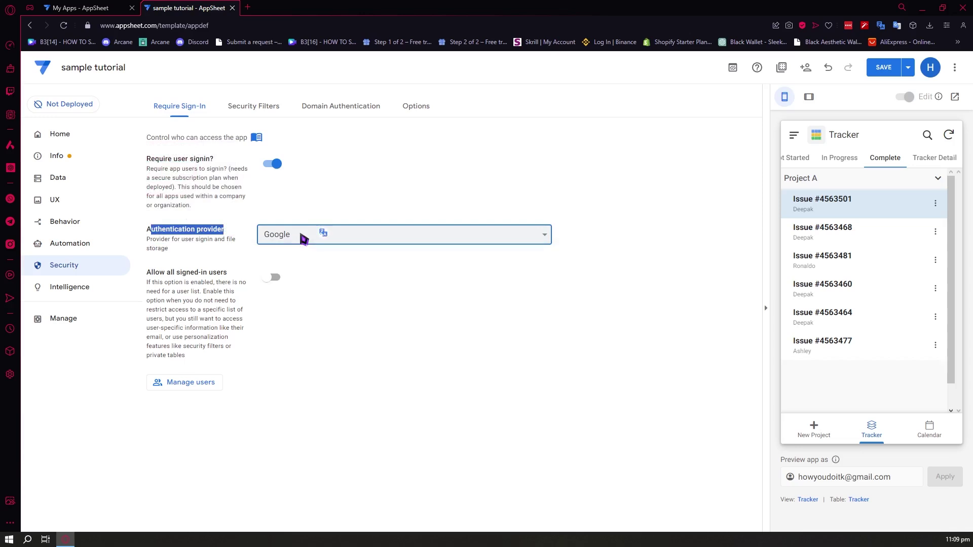
left_click_drag(182, 239, 246, 247)
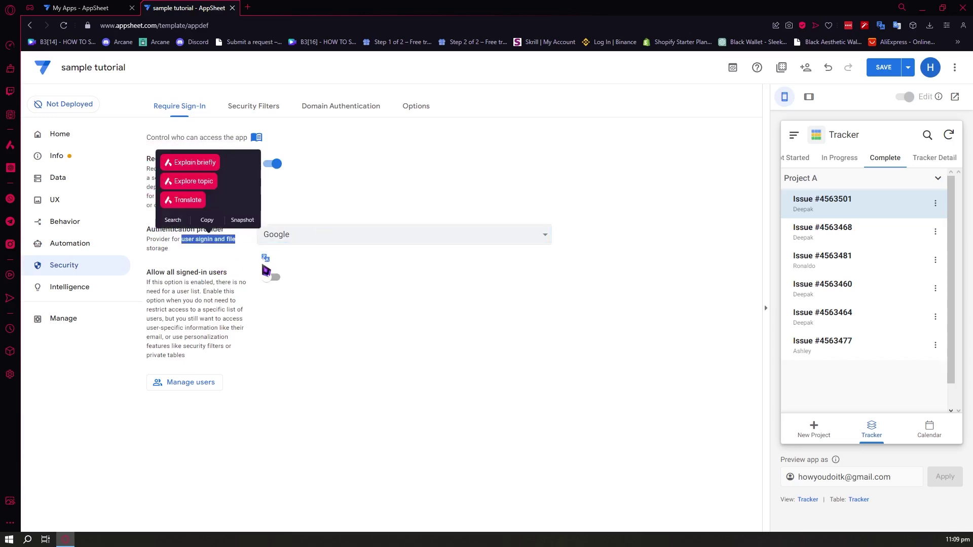
Examine the app's security filters, domain authentication and security options.
left_click(260, 111)
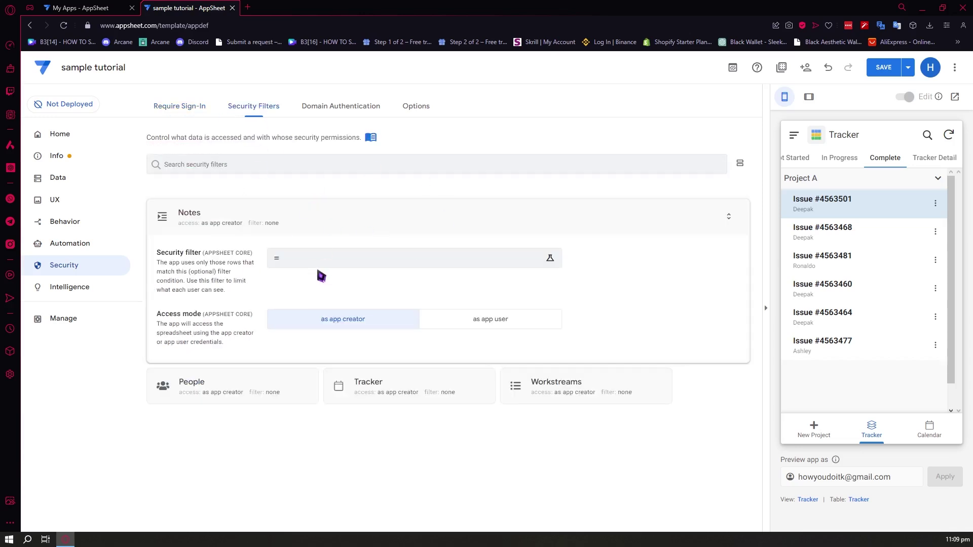
left_click(335, 111)
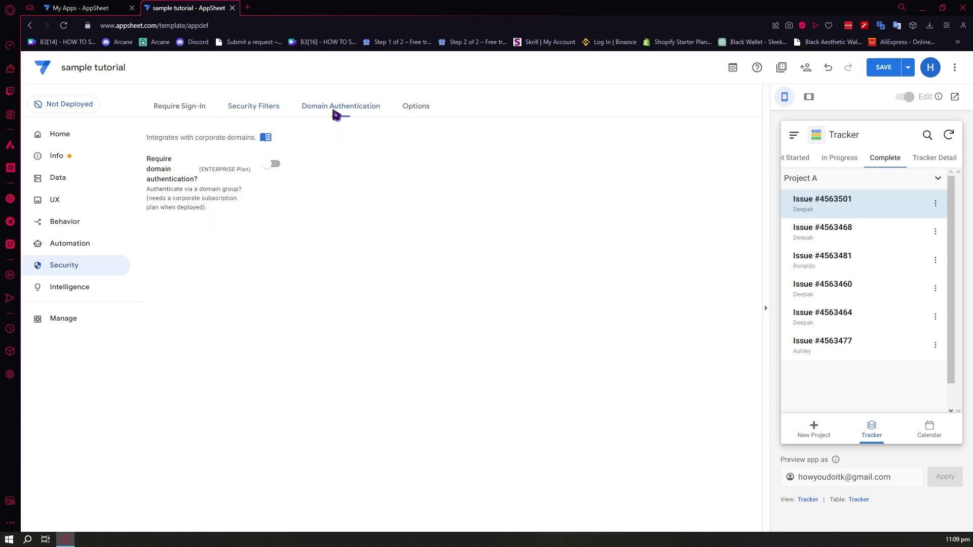
left_click(416, 107)
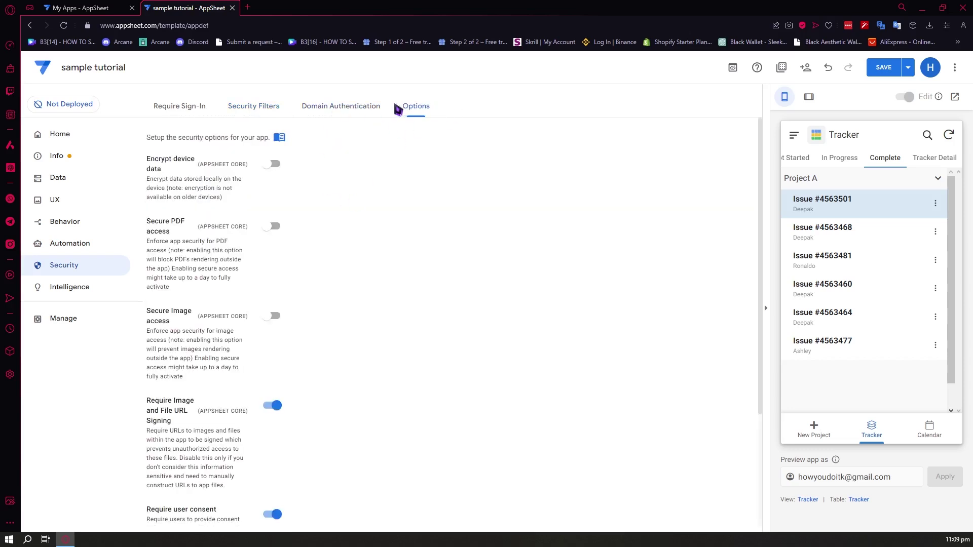
scroll(310, 276, "down", 3)
scroll(324, 284, "up", 3)
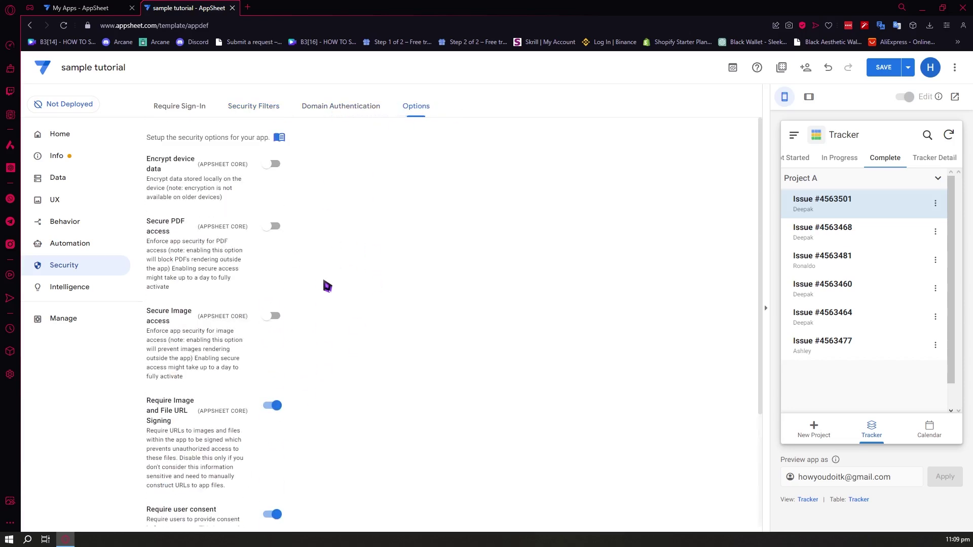
left_click(333, 110)
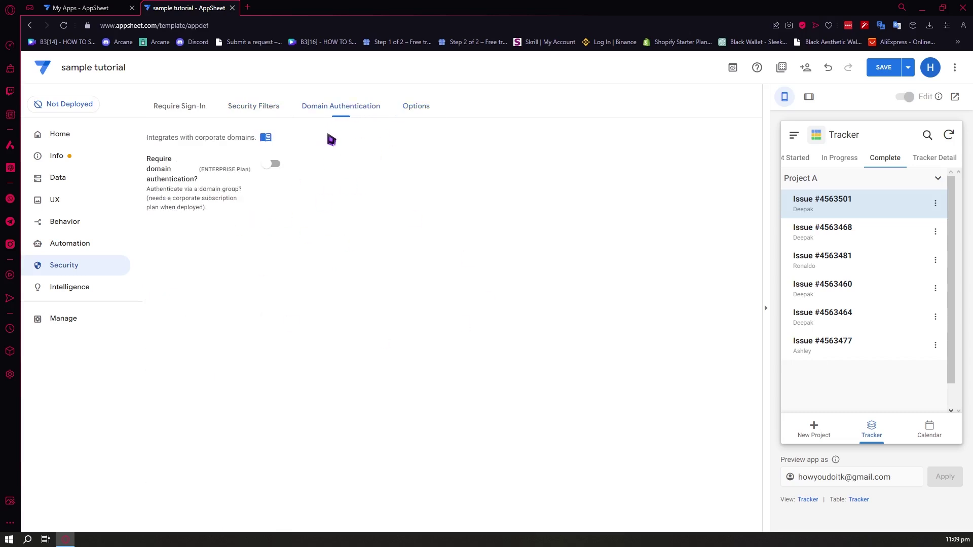
left_click(259, 108)
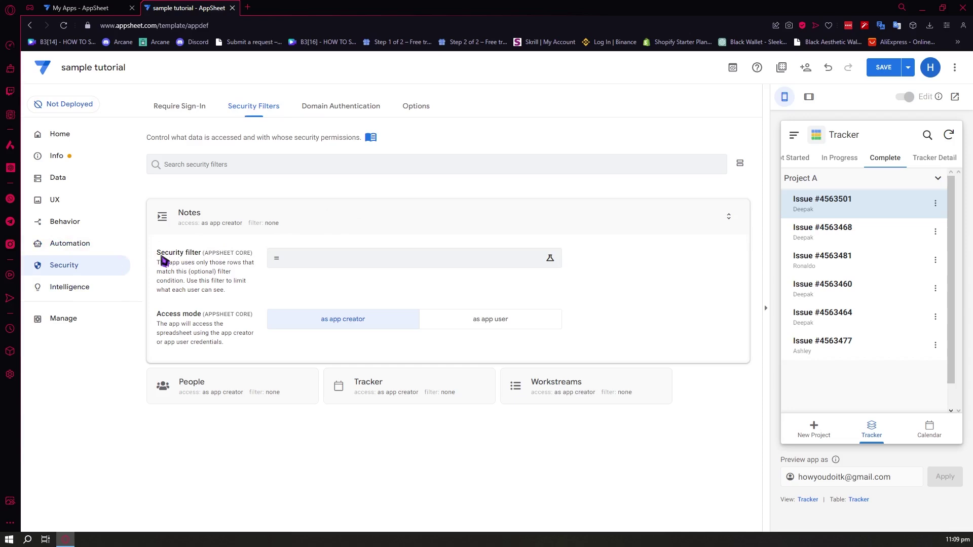
Review the Smart Assistant settings in the app's Intelligence section.
left_click(61, 289)
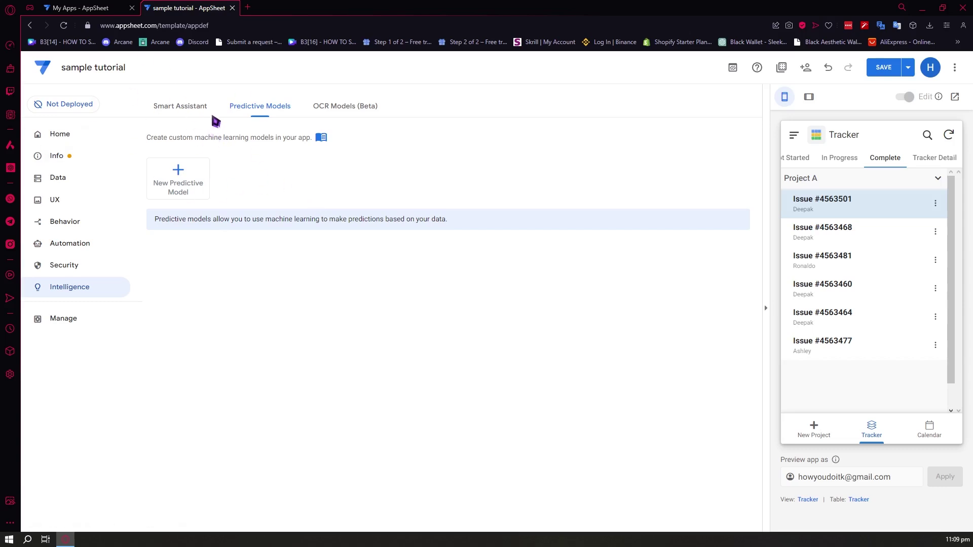
left_click(180, 106)
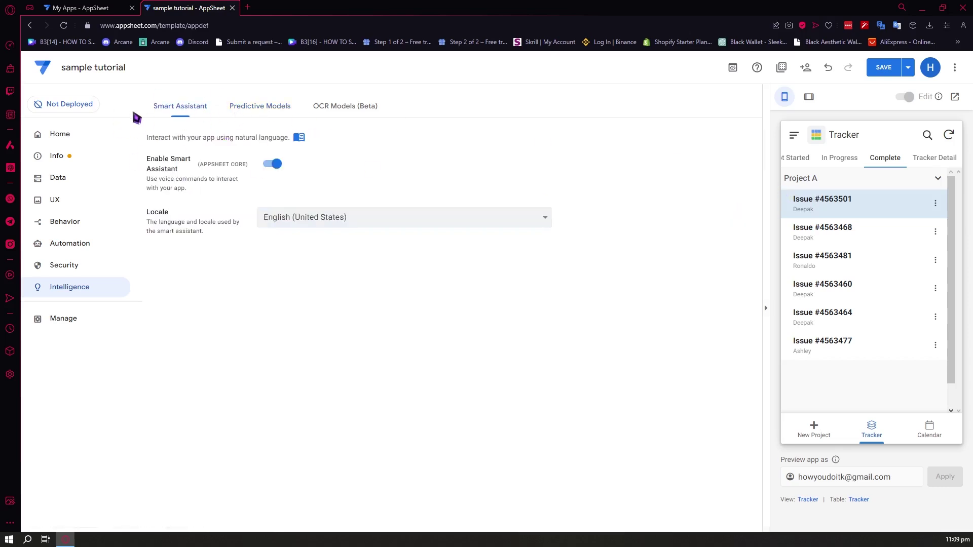
left_click_drag(154, 147, 257, 163)
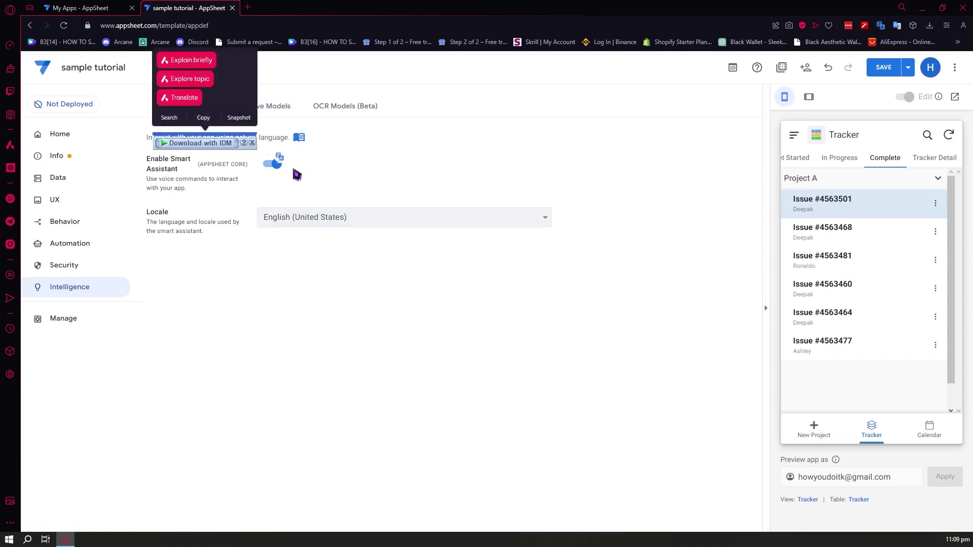
left_click(374, 163)
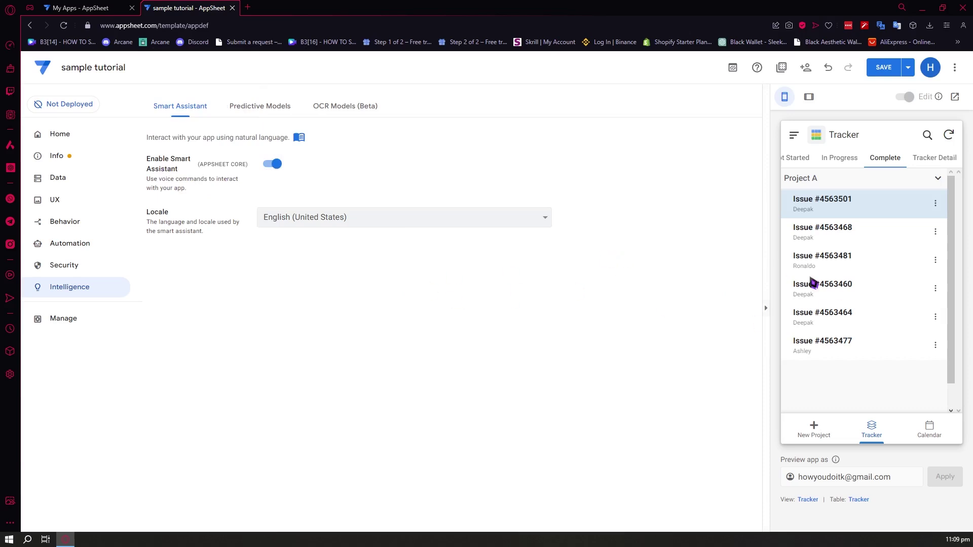
Switch Smart Assistant off and back on, and view its available locales without choosing a different one.
left_click(270, 164)
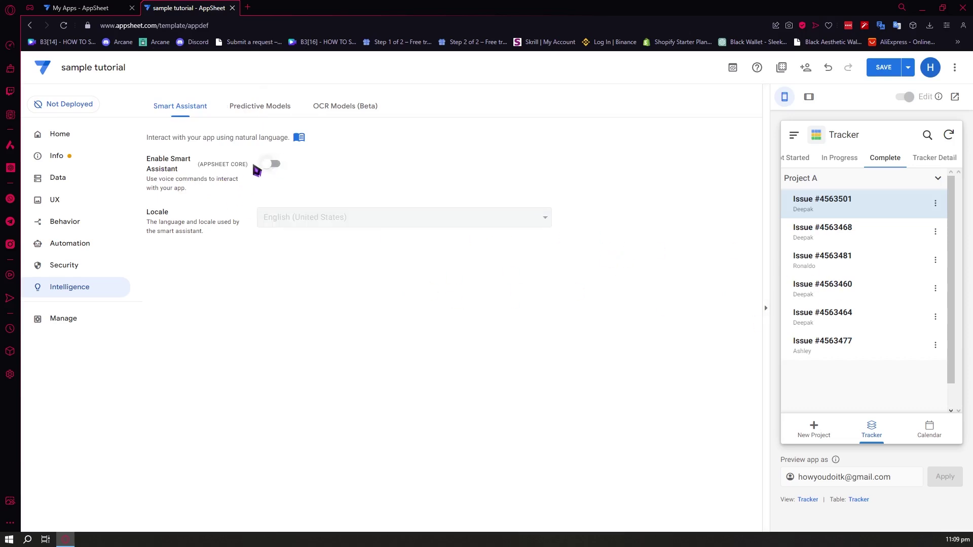
left_click(274, 164)
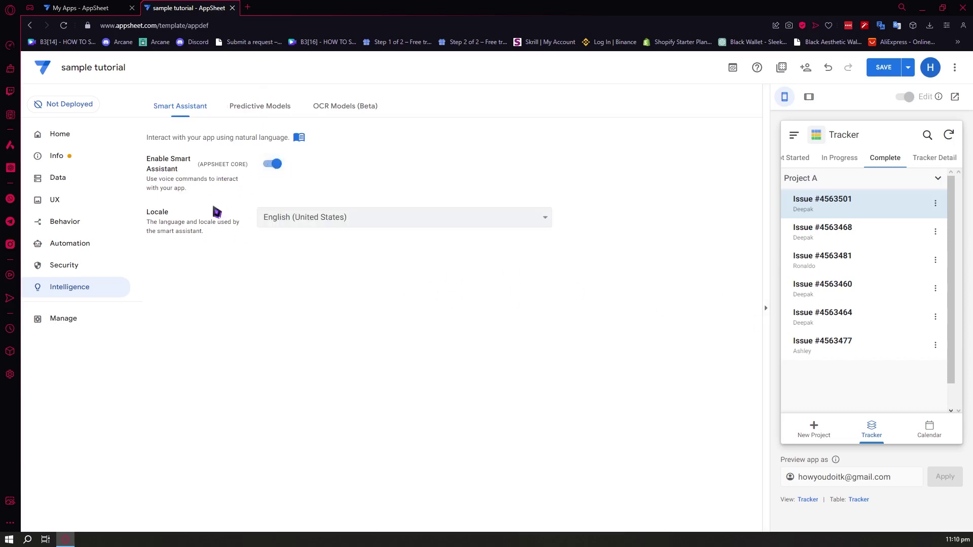
left_click(369, 227)
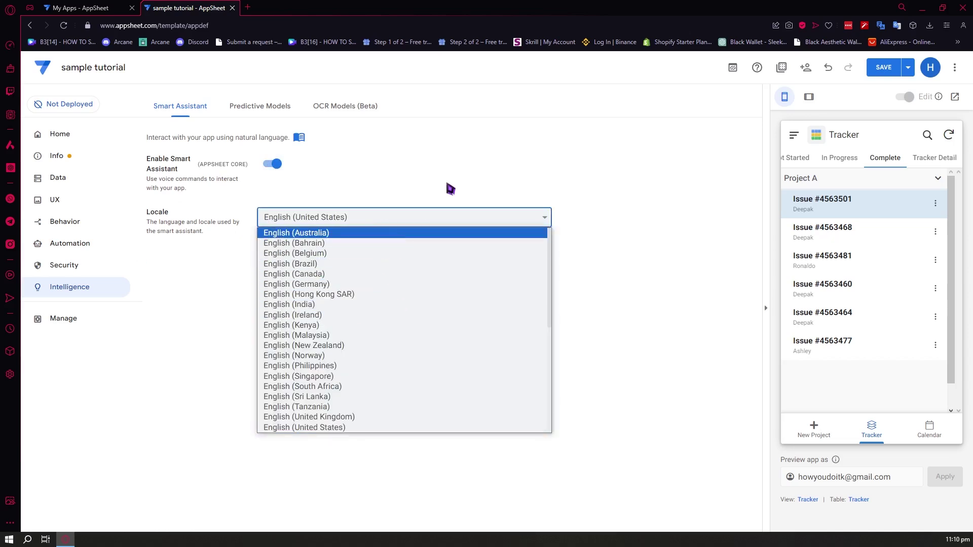
left_click(451, 159)
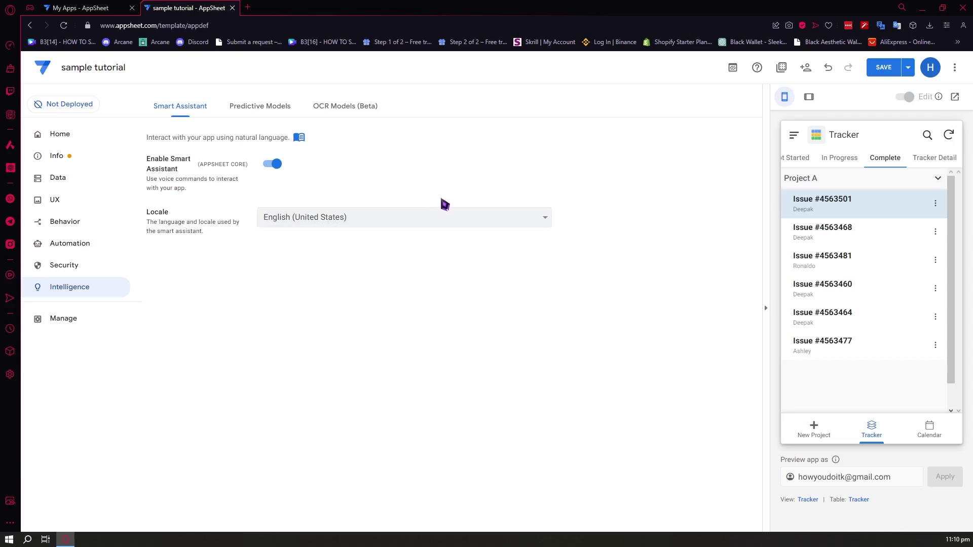
Create a new predictive model with Tracker as its training data table, and review its prediction column and inputs.
left_click(274, 107)
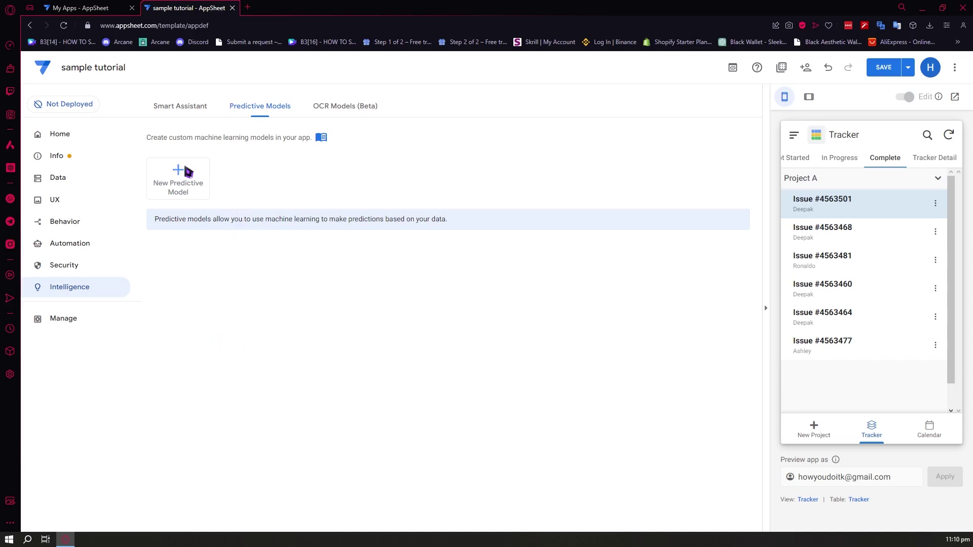
left_click(183, 175)
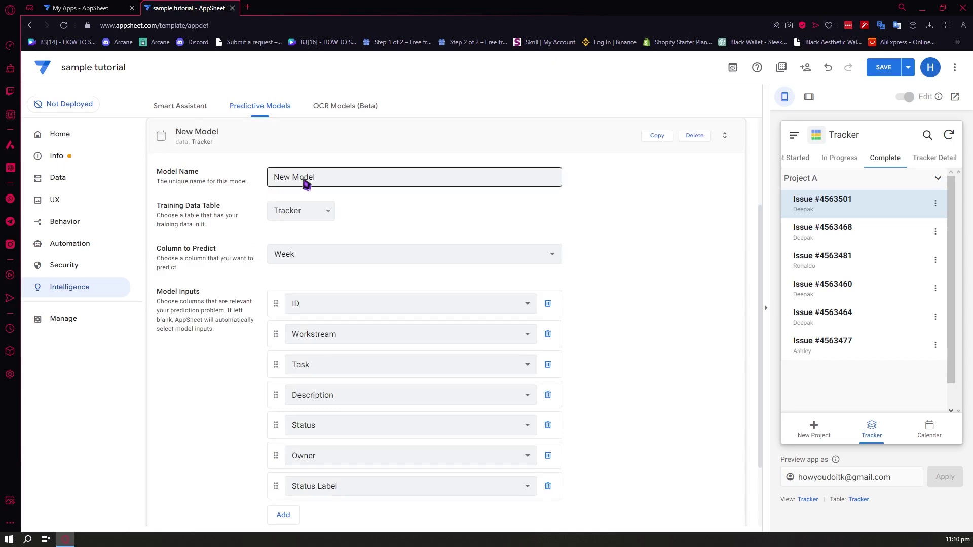
left_click(318, 215)
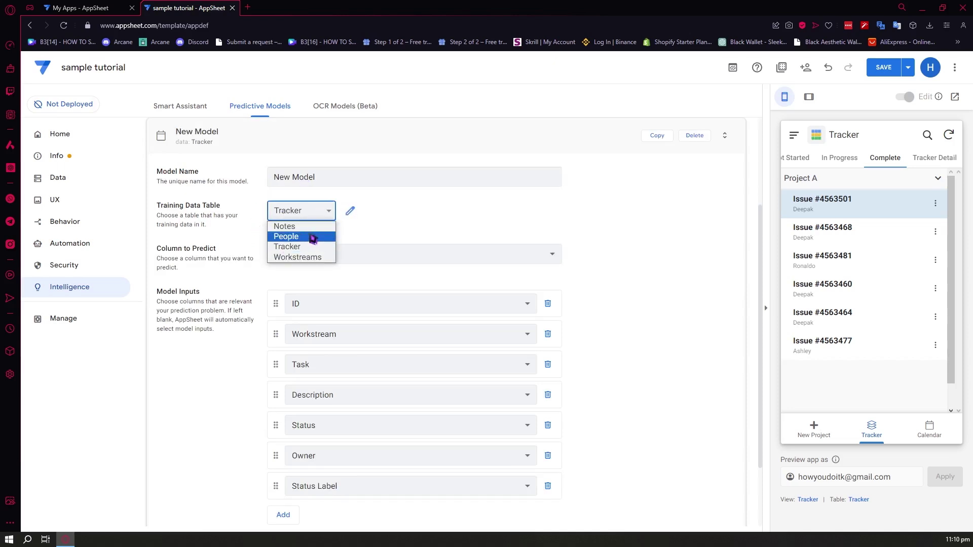
left_click(315, 247)
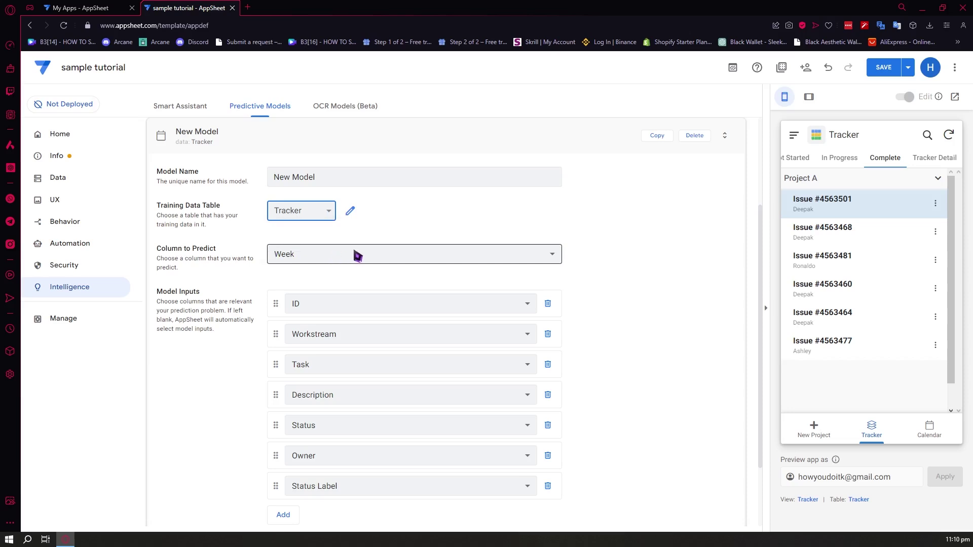
scroll(388, 265, "down", 2)
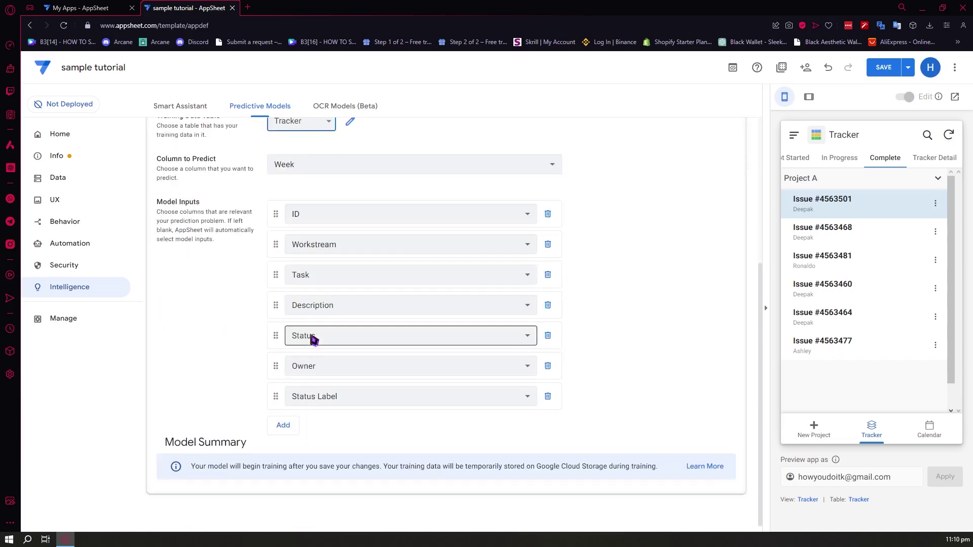
scroll(313, 339, "up", 5)
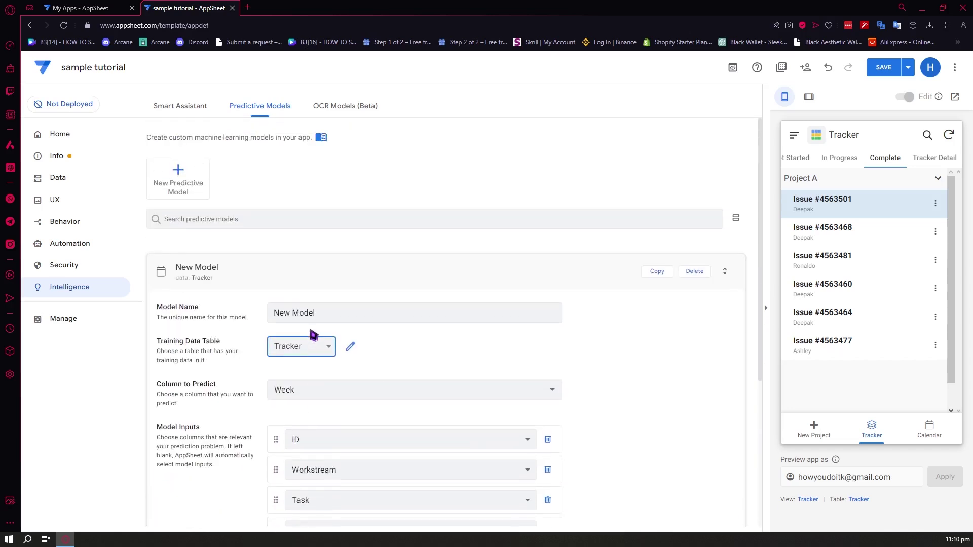
scroll(312, 334, "down", 3)
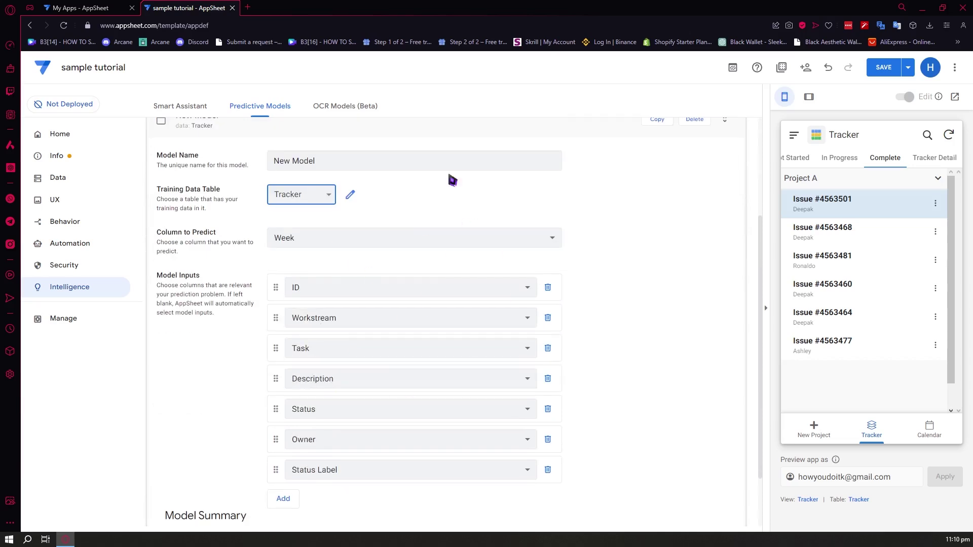
Look at the app's OCR models area and its deployment options, including the deployment check and branded apps.
scroll(344, 405, "up", 3)
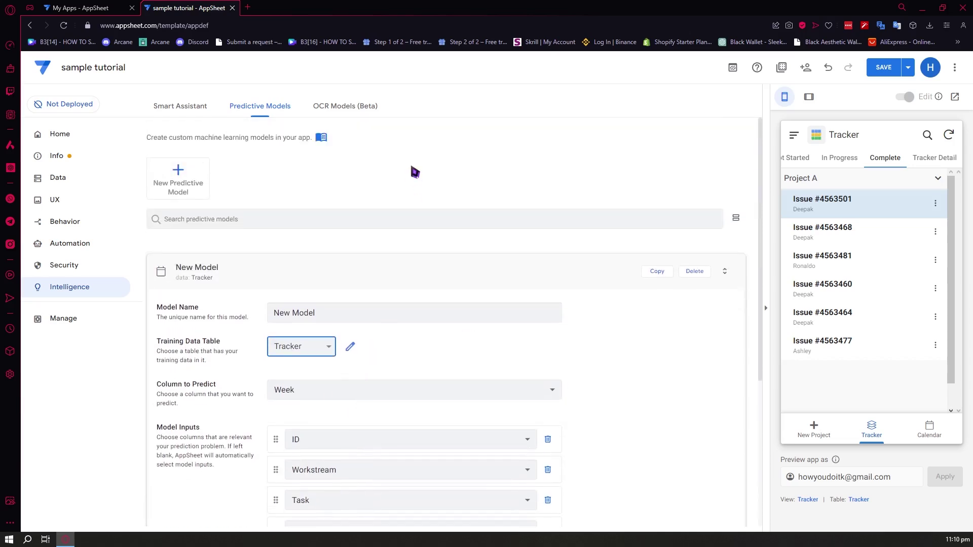
left_click(340, 107)
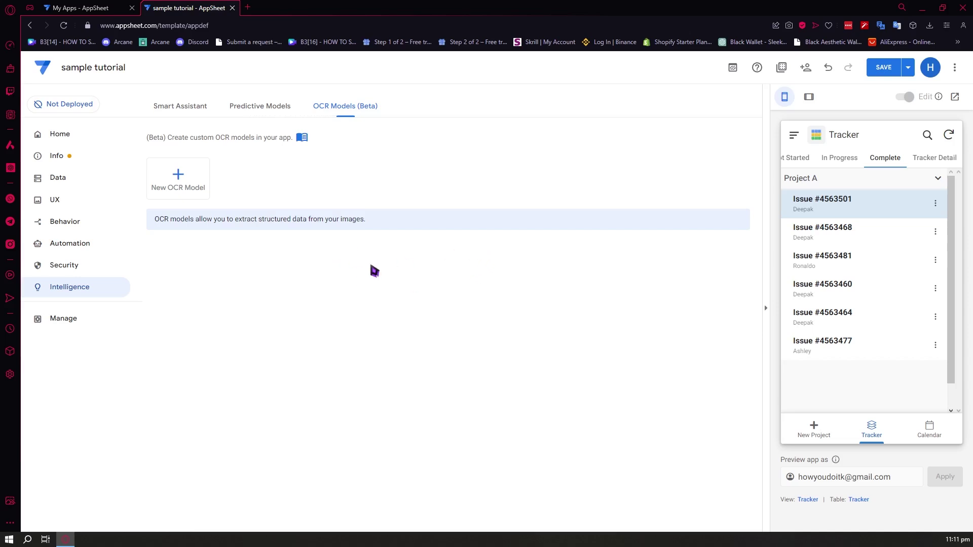
left_click(68, 319)
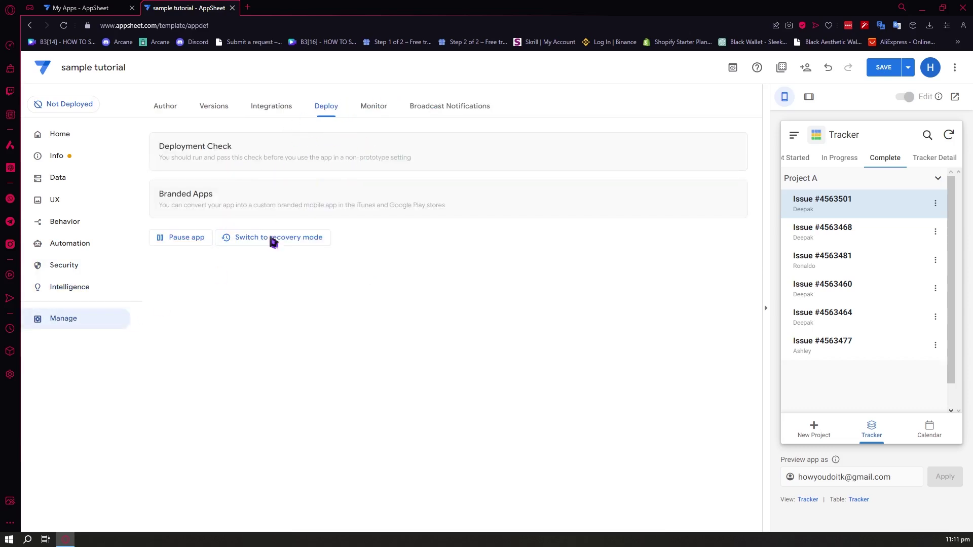
double_click(178, 195)
left_click(292, 193)
Review the app's author settings for plan requirements, team work and transfer.
left_click(174, 107)
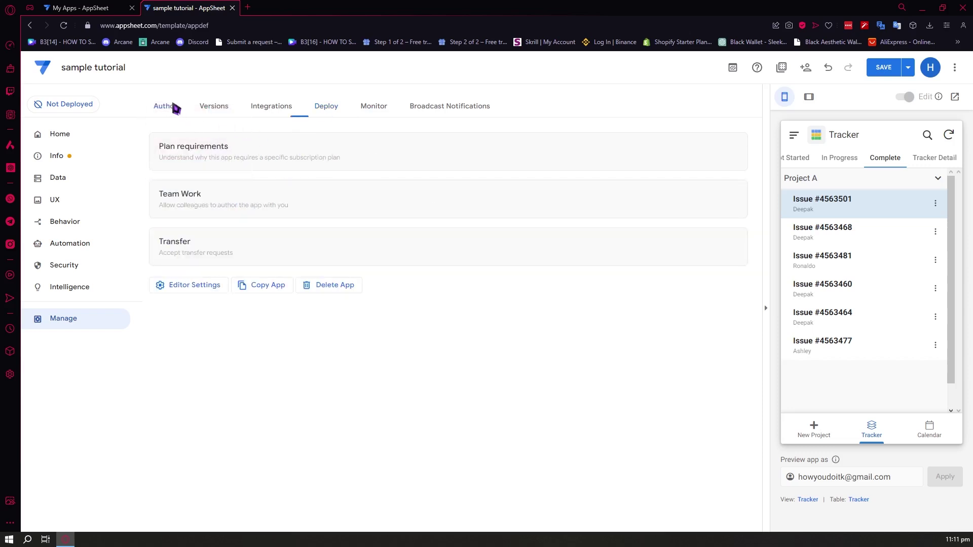
left_click(184, 155)
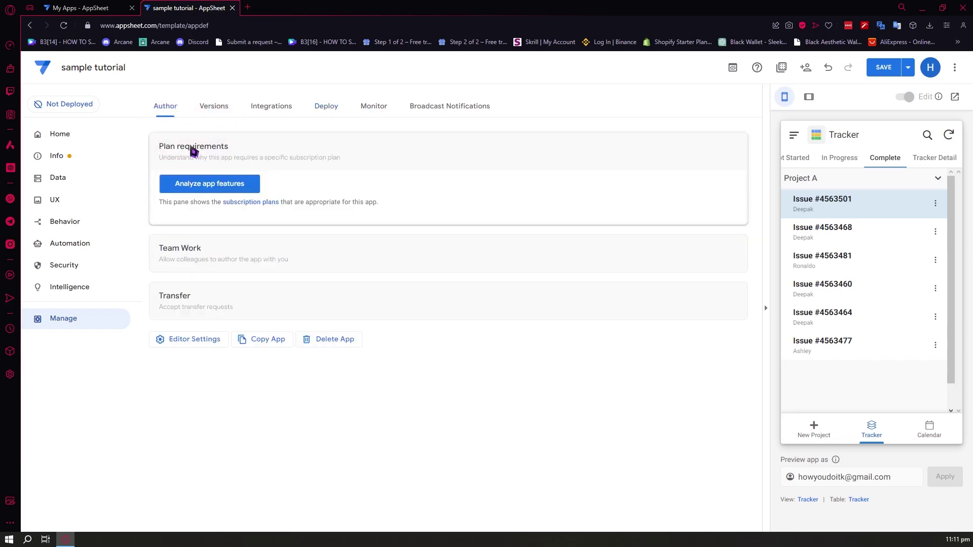
left_click(236, 252)
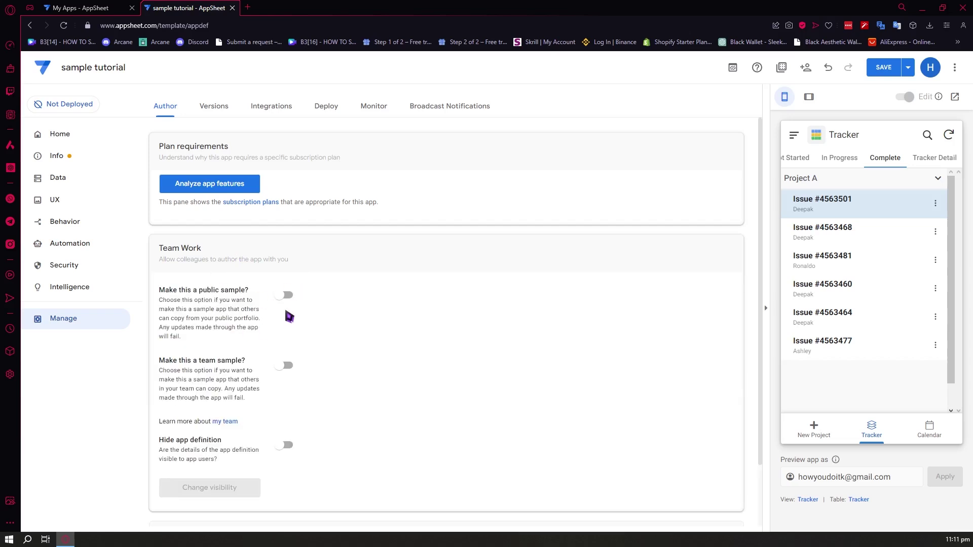
scroll(386, 297, "down", 2)
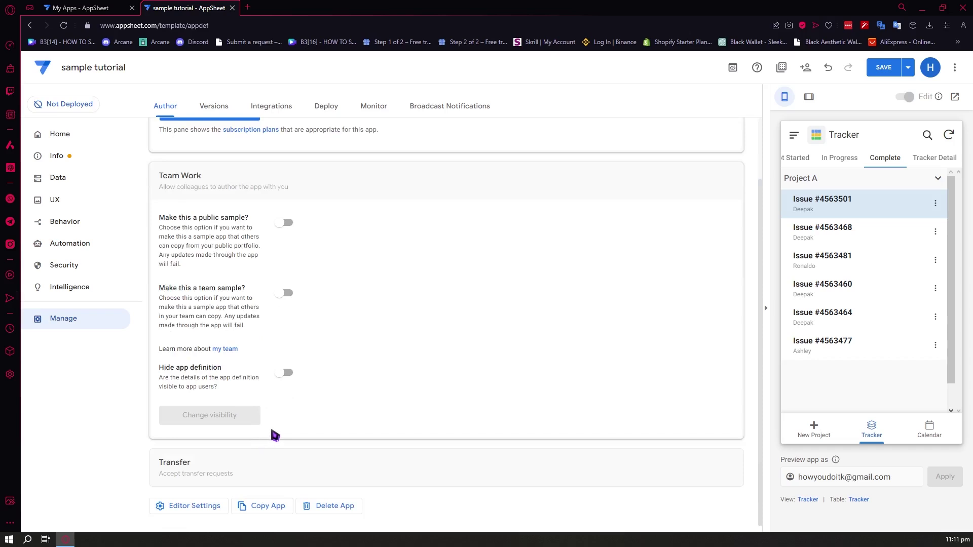
left_click(195, 479)
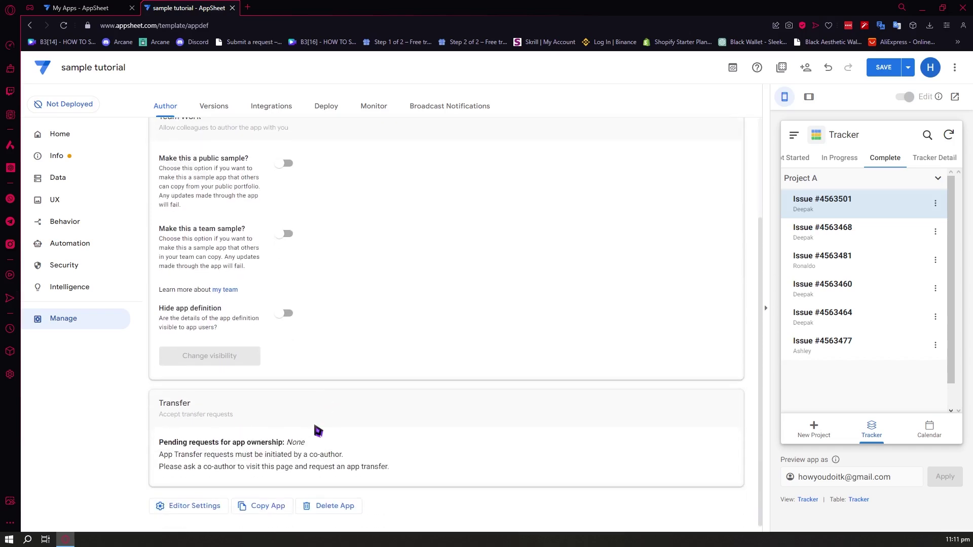
View the app's deployment, monitoring, broadcast notification and integration management pages without changing anything.
left_click(110, 325)
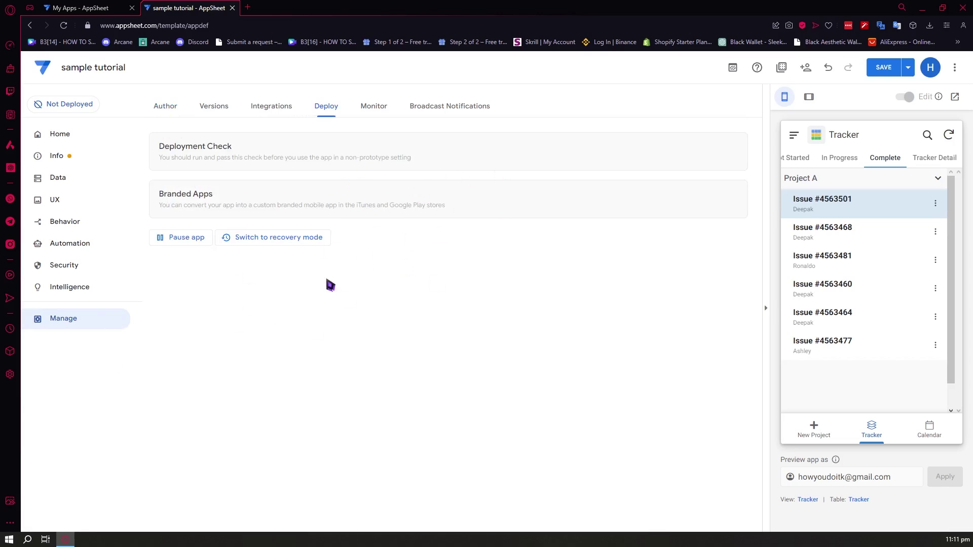
left_click(385, 111)
left_click(430, 108)
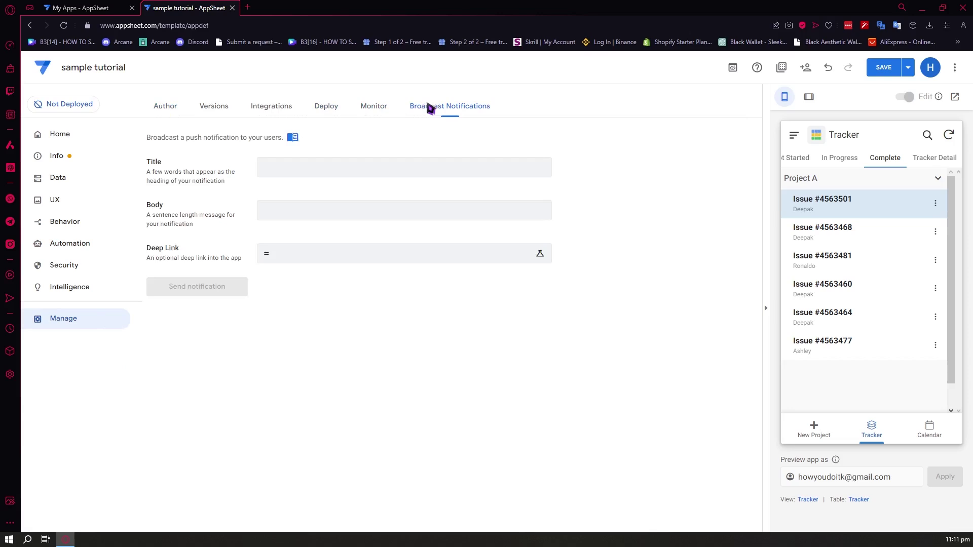
left_click(276, 109)
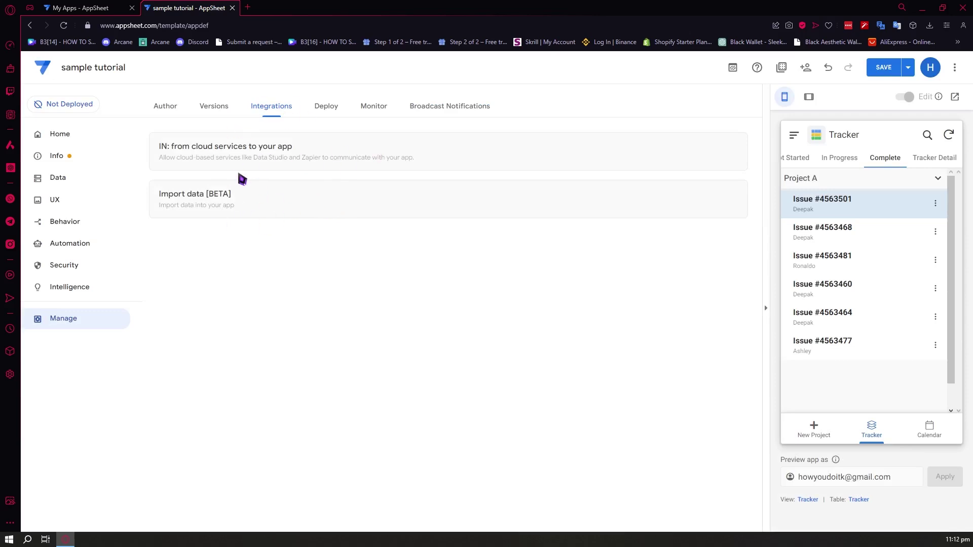
Review the app's version management options for version history, app upgrade and stable version.
left_click(214, 106)
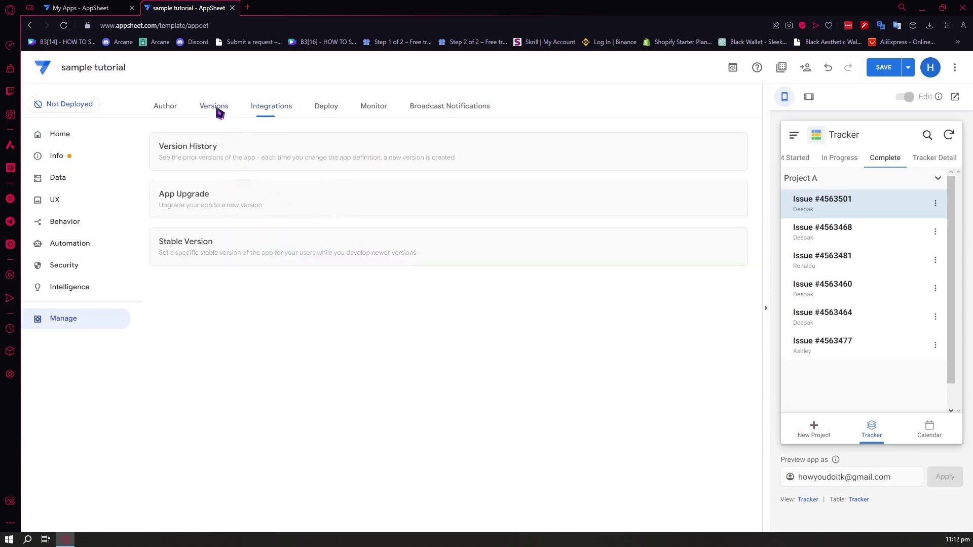
left_click(249, 158)
left_click(257, 267)
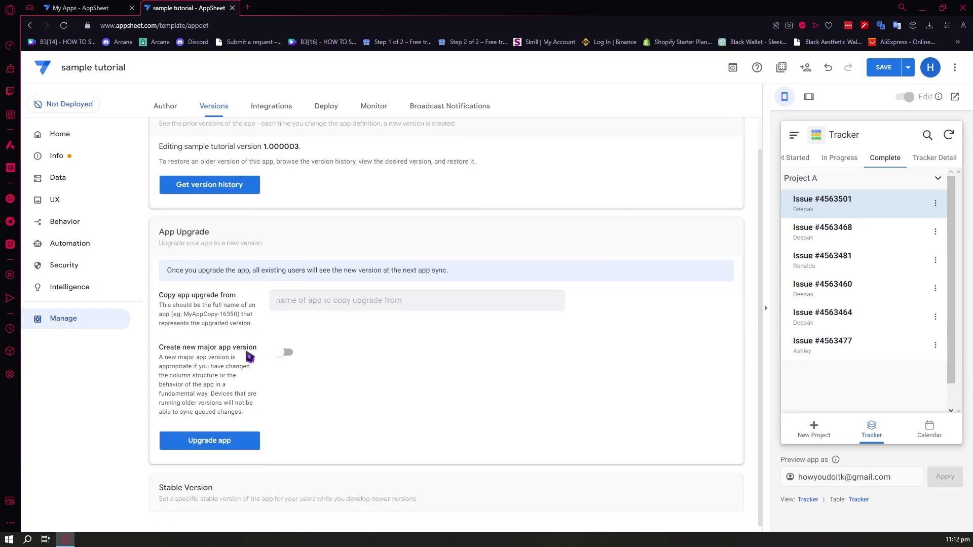
left_click(274, 494)
scroll(365, 431, "up", 5)
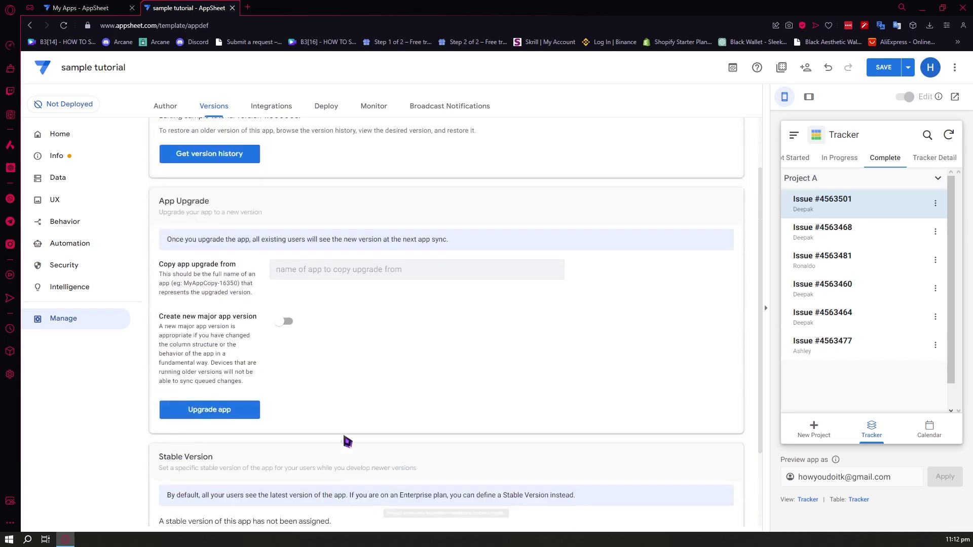
scroll(340, 329, "down", 3)
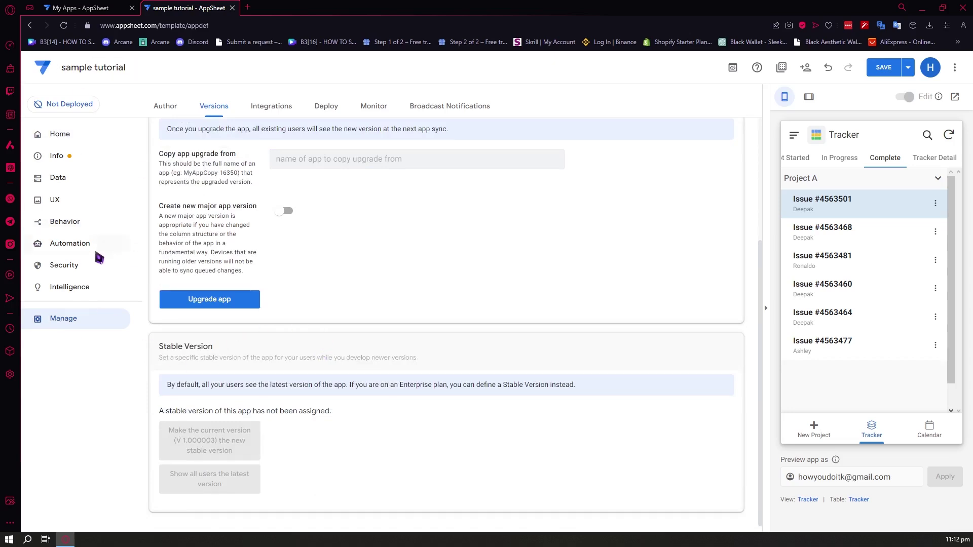
Run the deployment check on the app and review its definition, user interface, security, performance and account results.
left_click(63, 107)
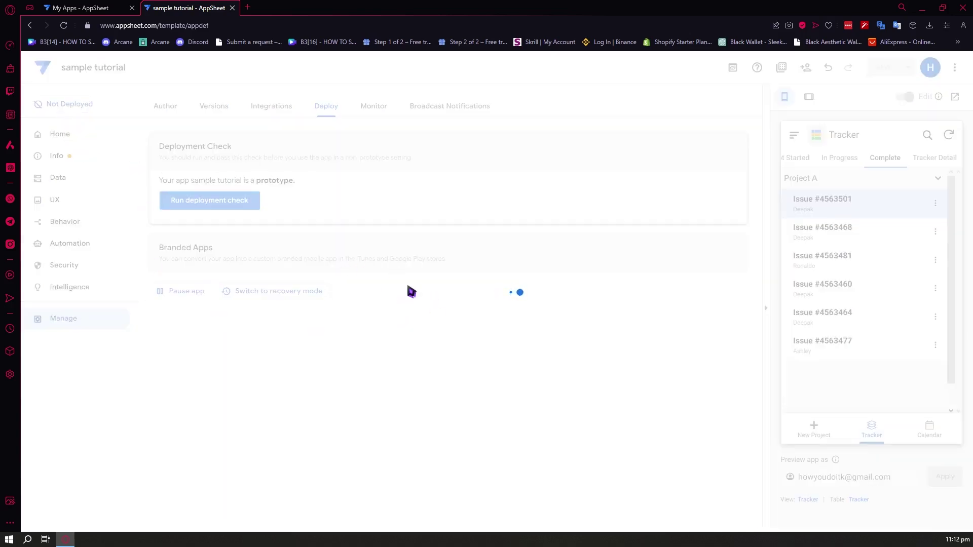
left_click(192, 202)
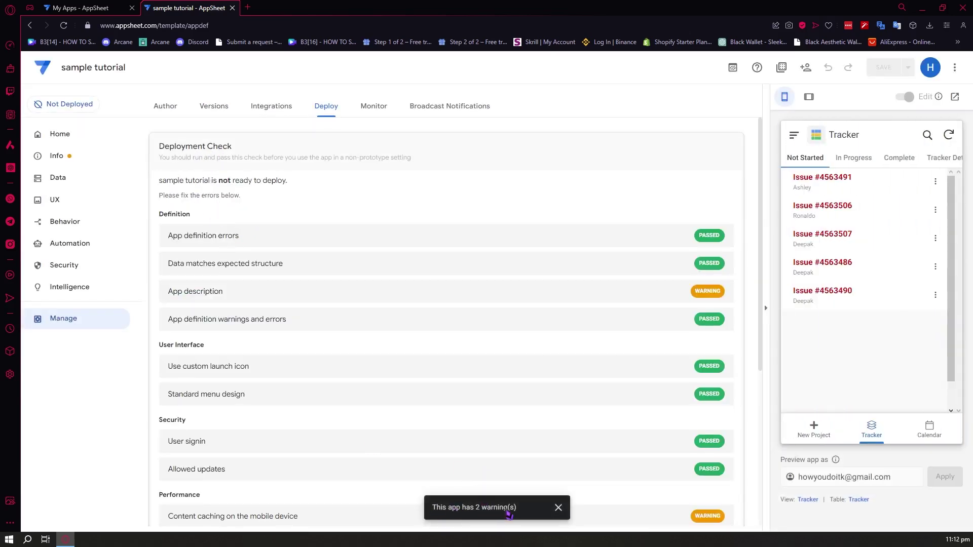
scroll(413, 348, "down", 6)
scroll(383, 366, "up", 5)
scroll(383, 366, "up", 2)
scroll(501, 416, "down", 5)
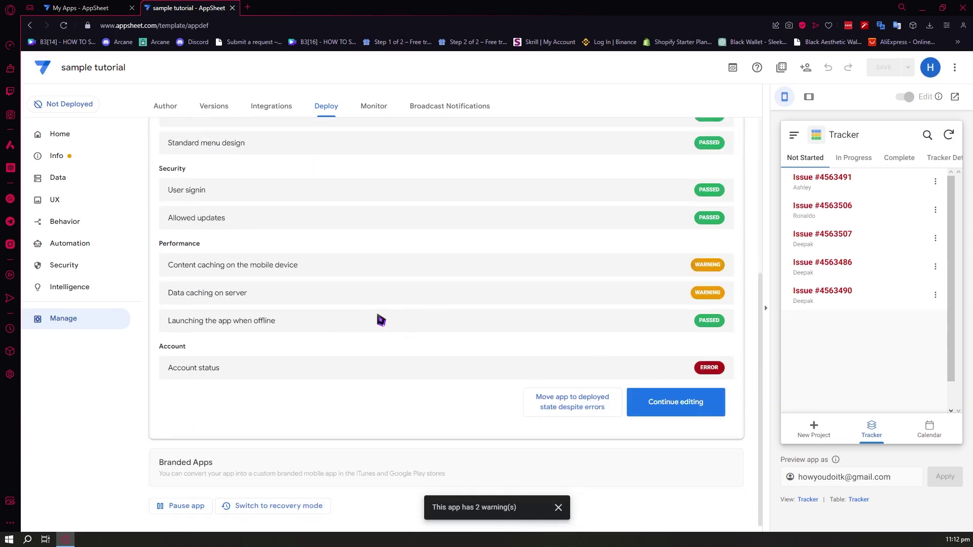
scroll(386, 349, "up", 5)
scroll(473, 330, "down", 5)
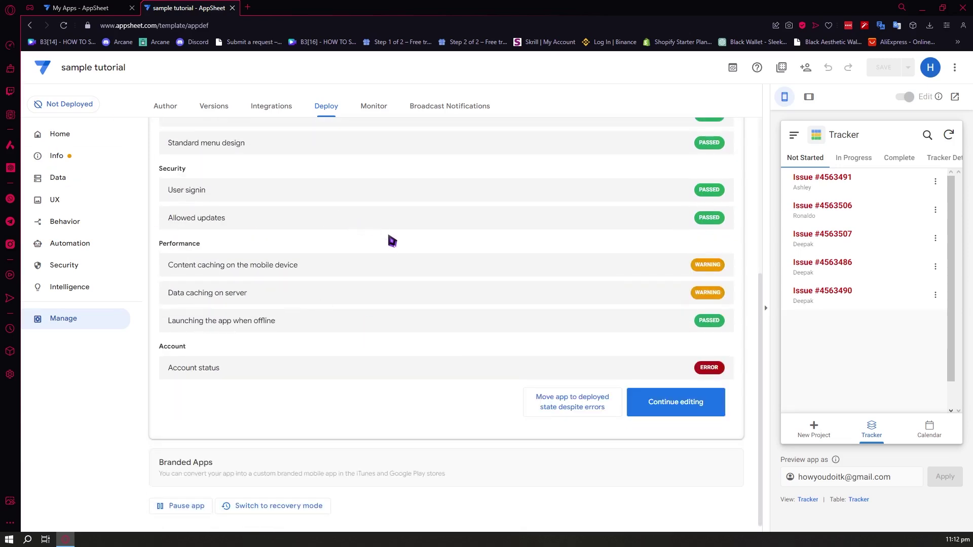
scroll(389, 248, "up", 1)
scroll(388, 252, "up", 5)
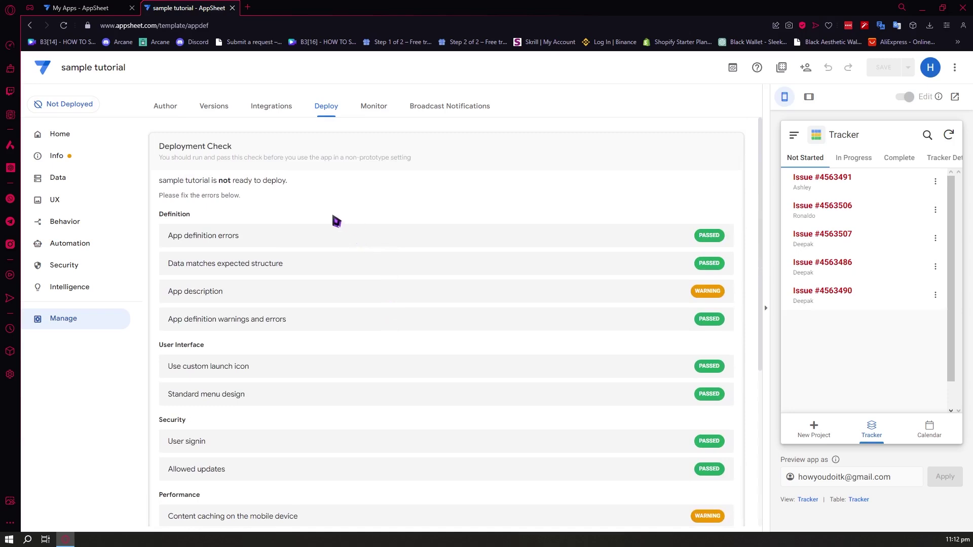
Compare the improved and legacy editors on the deployment page and the Learning center, ending in the legacy editor.
left_click(733, 68)
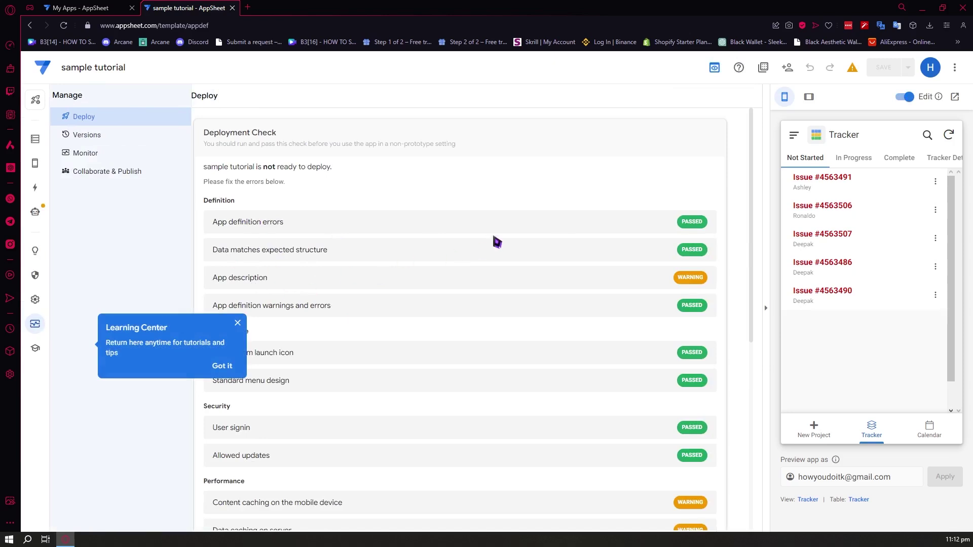
left_click(718, 68)
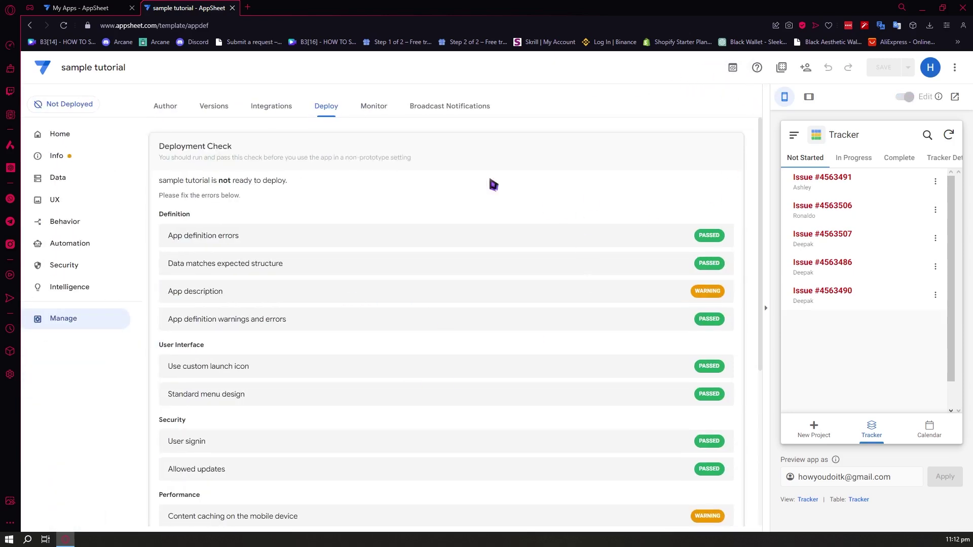
left_click(91, 140)
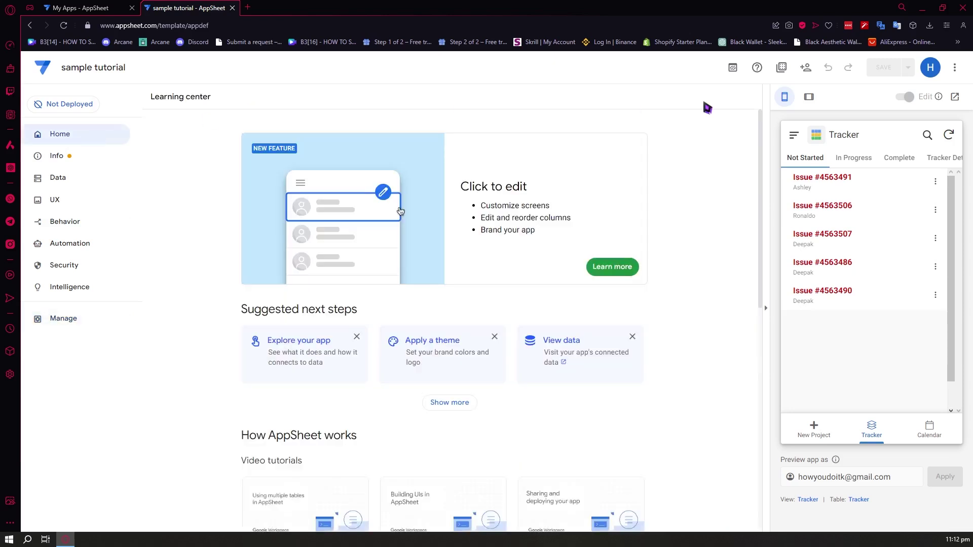
left_click(733, 69)
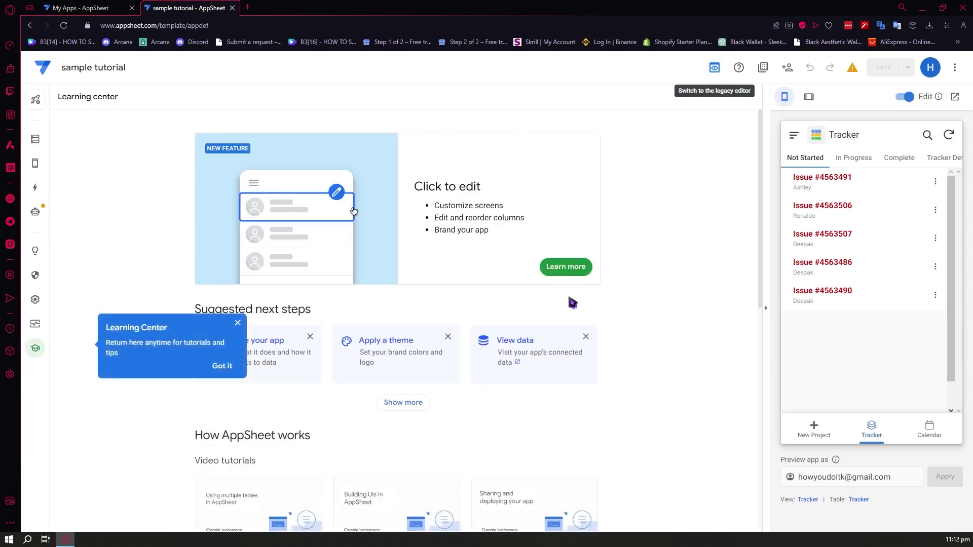
left_click(715, 68)
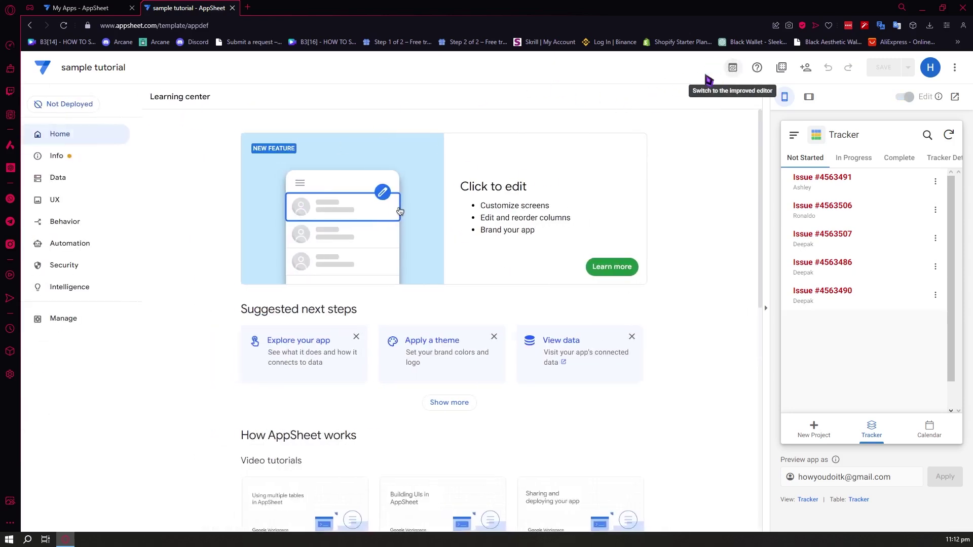
View the available help resources, open the My Apps page in a new tab and return to the sample tutorial editor.
left_click(761, 69)
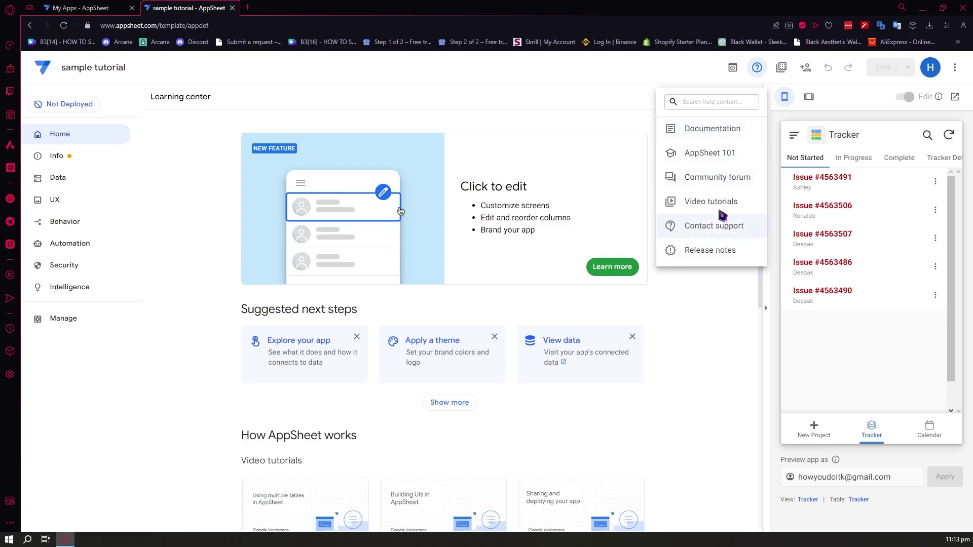
left_click(782, 69)
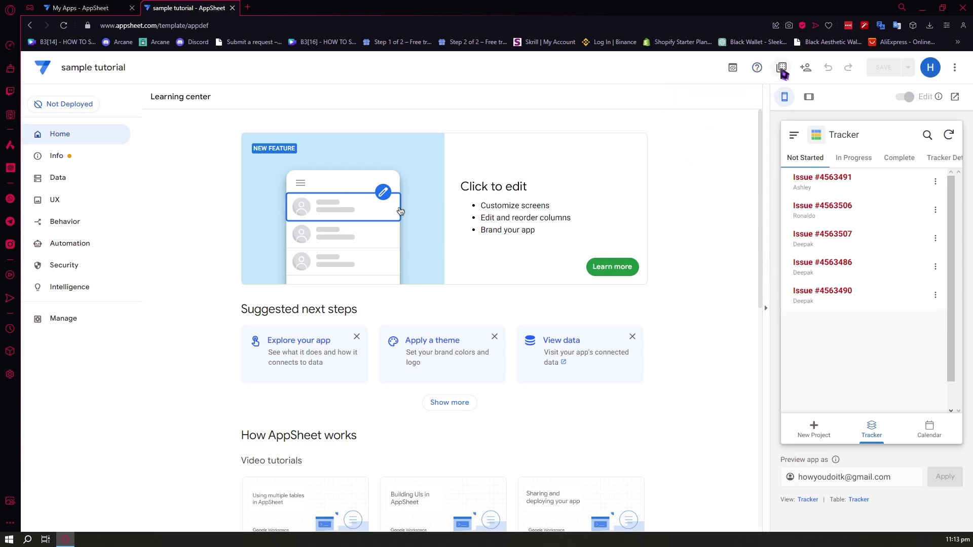
left_click(782, 68)
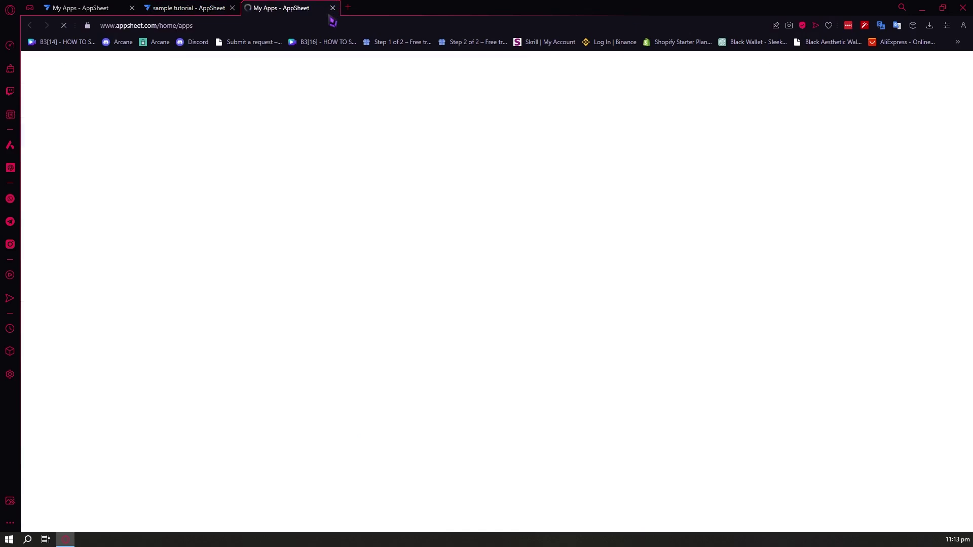
left_click(238, 11)
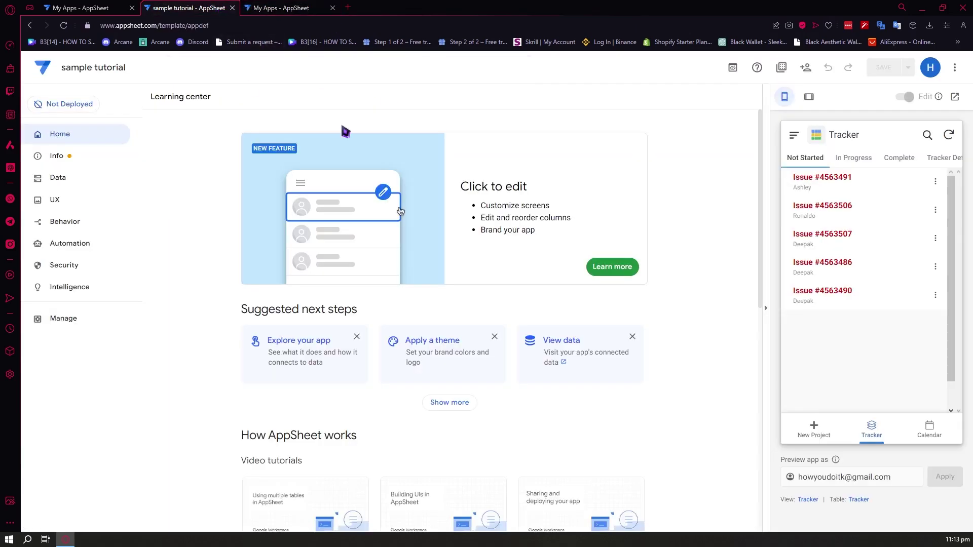
Examine the app's sharing options without inviting anyone, and close the sharing dialog.
left_click(806, 68)
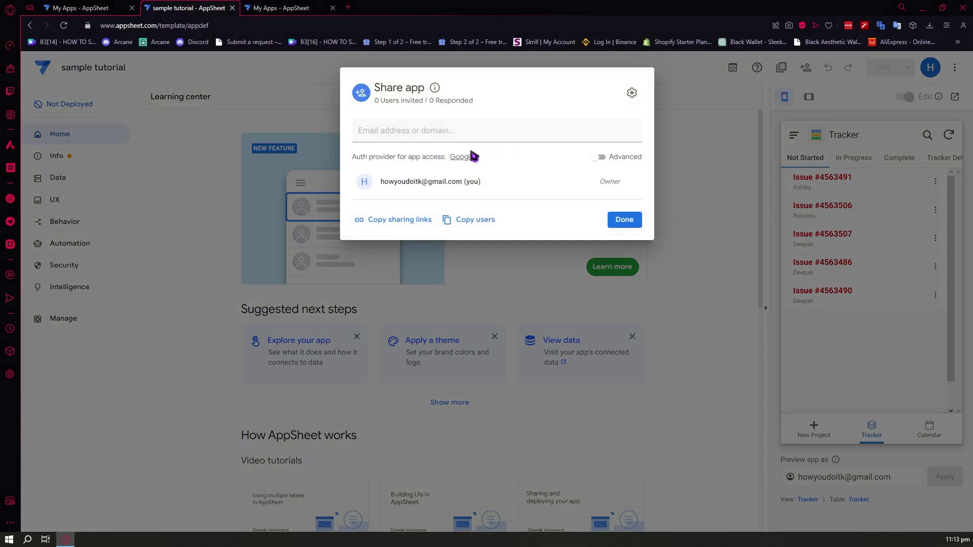
left_click(408, 134)
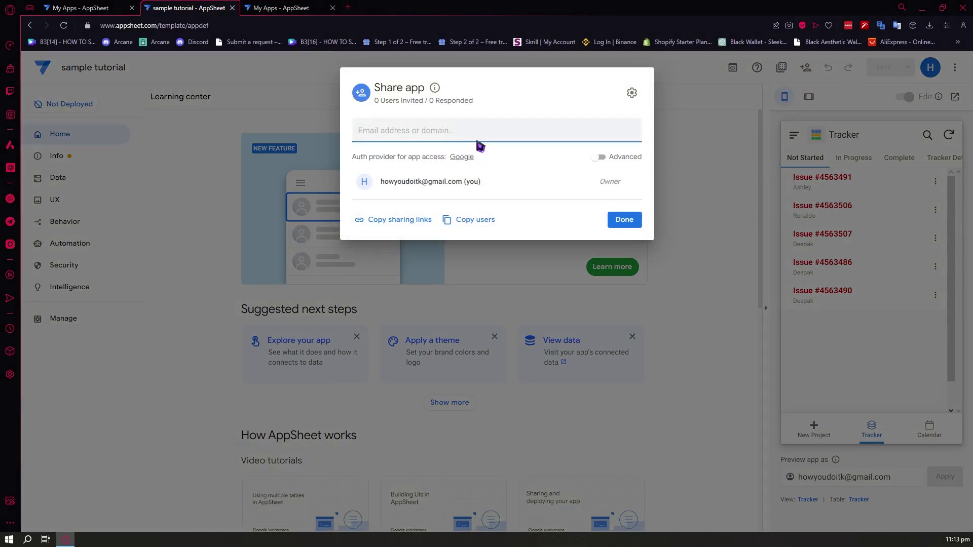
left_click(623, 220)
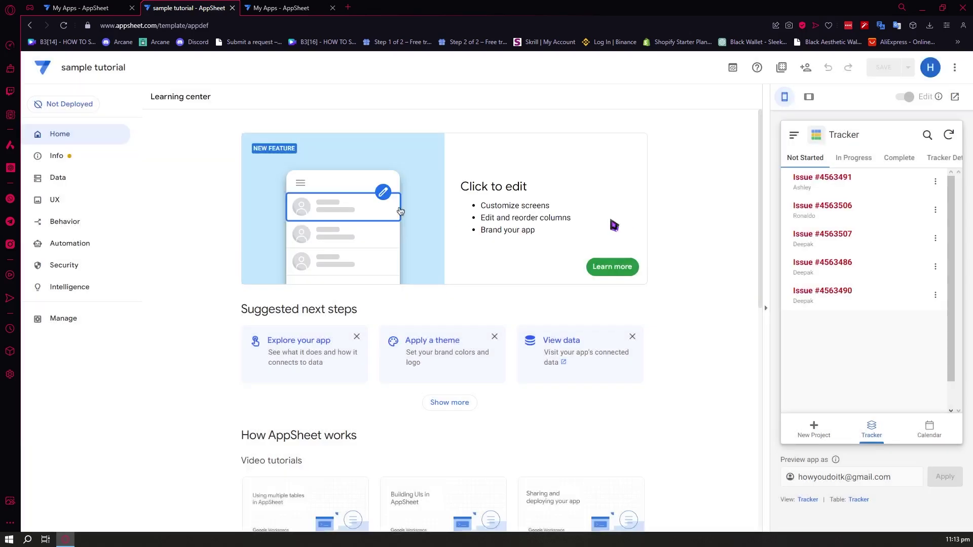
left_click(807, 69)
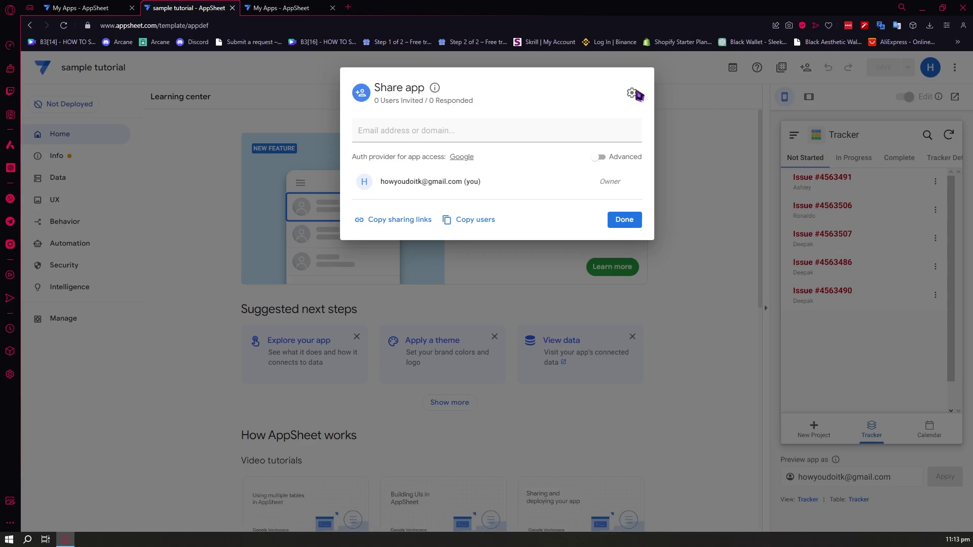
left_click(693, 88)
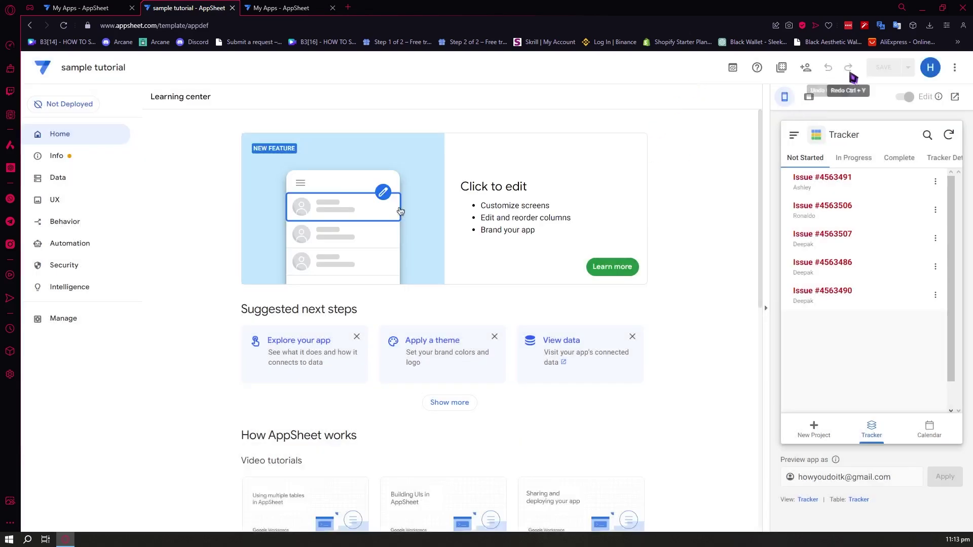